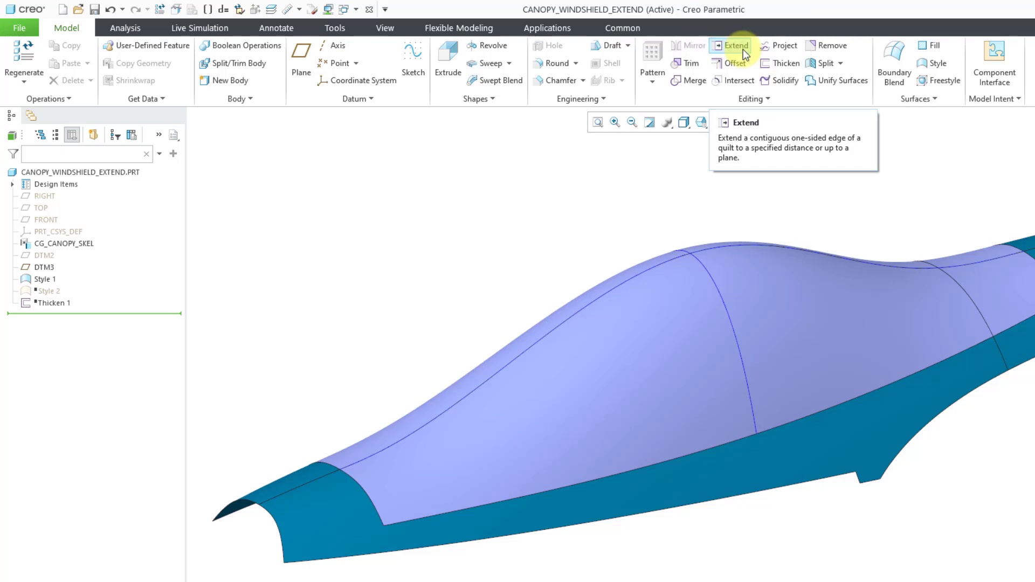
Start an Extend feature on the canopy quilt and hide the teal CG_CANOPY_SKEL body.
click(743, 50)
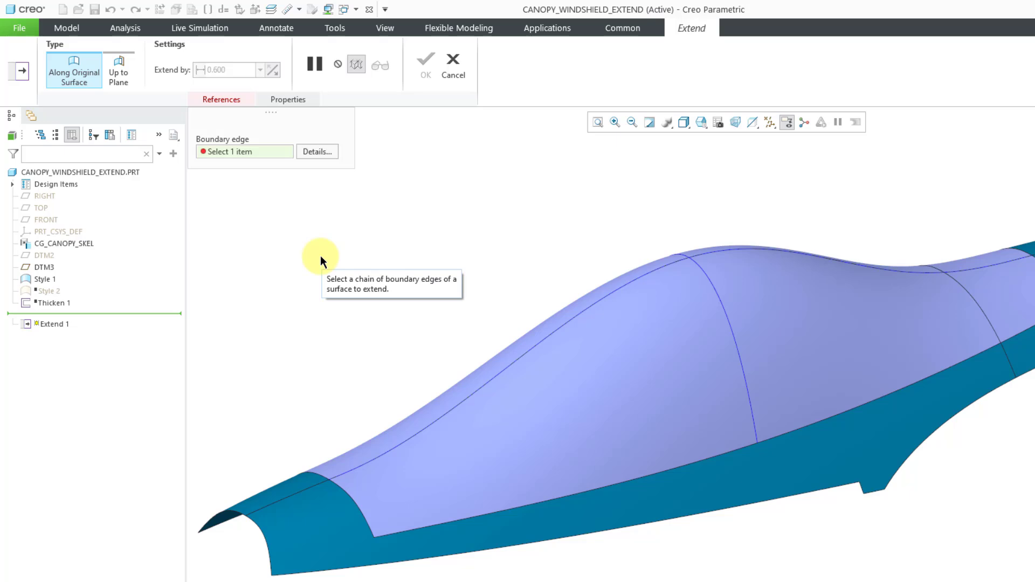
right_click(89, 244)
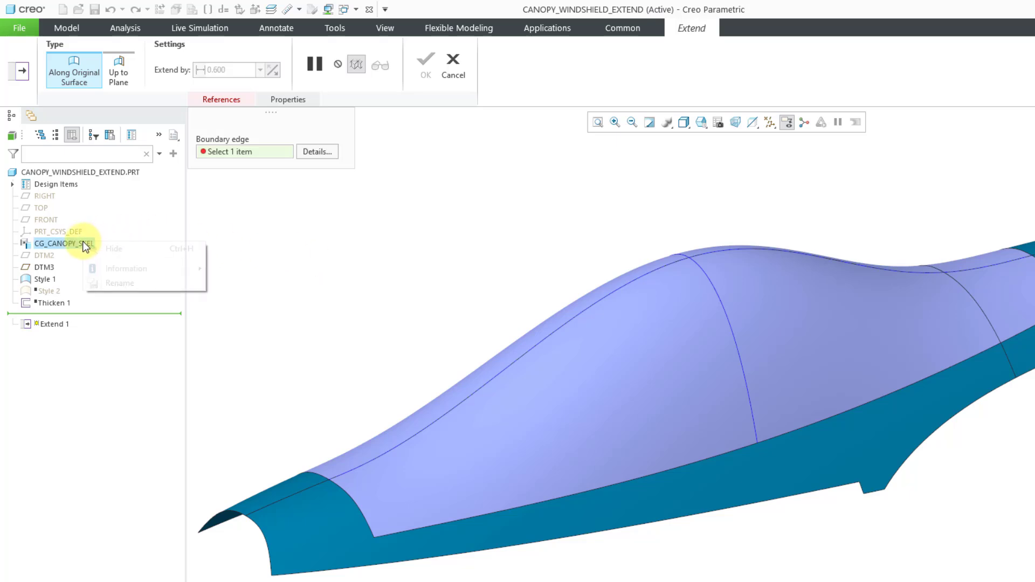
click(114, 249)
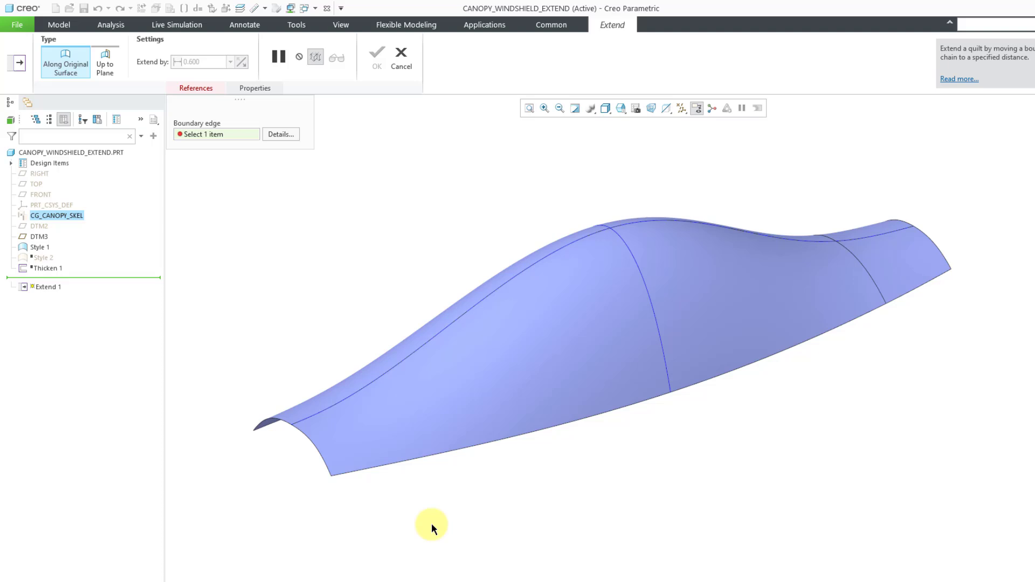
Extend the windshield's whole lower boundary edge chain by 262.700 along the surface.
click(455, 451)
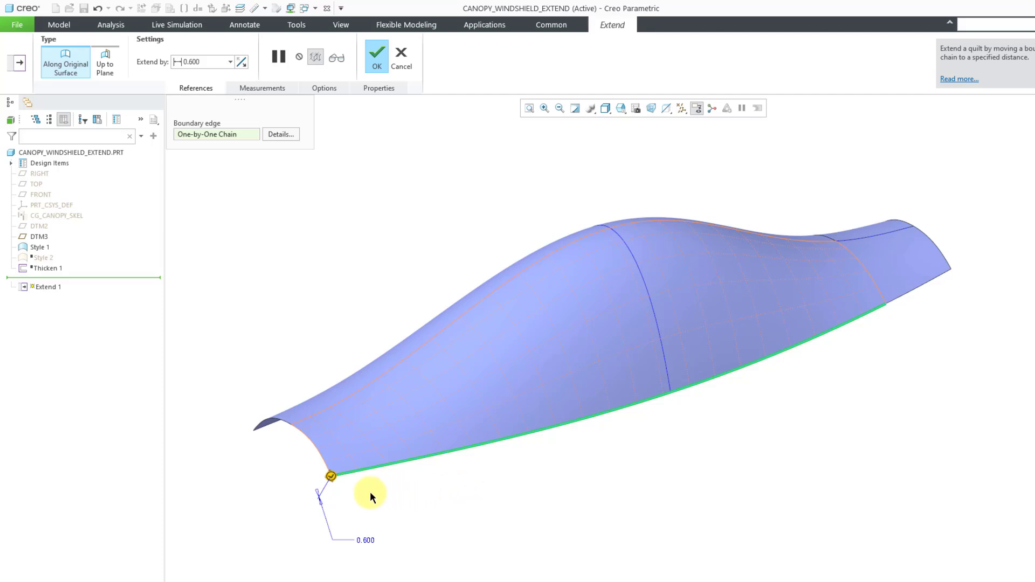
drag(331, 478, 343, 512)
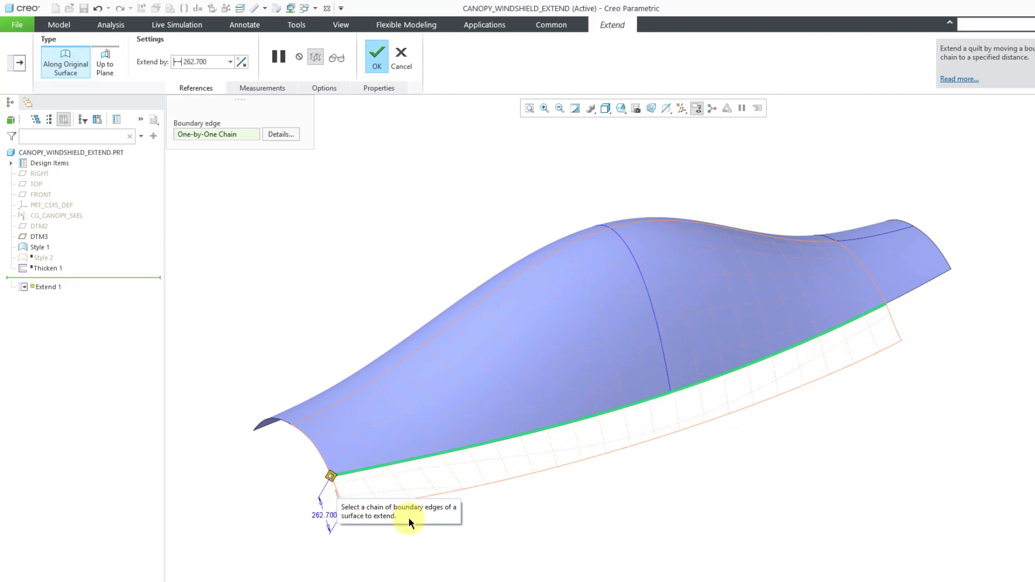
click(918, 289)
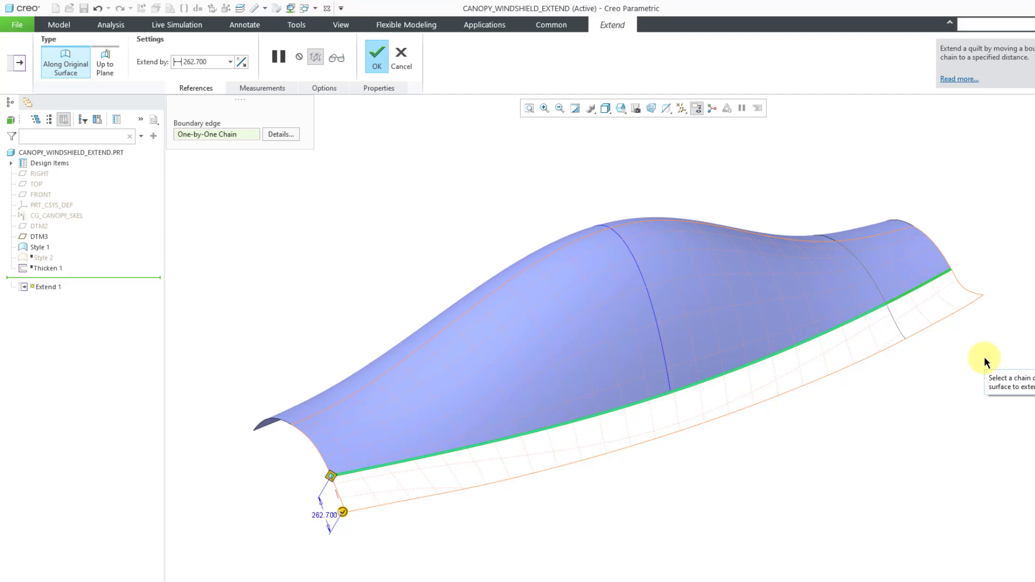
Clear the boundary edge selection and reselect the windshield's lower edge.
right_click(954, 361)
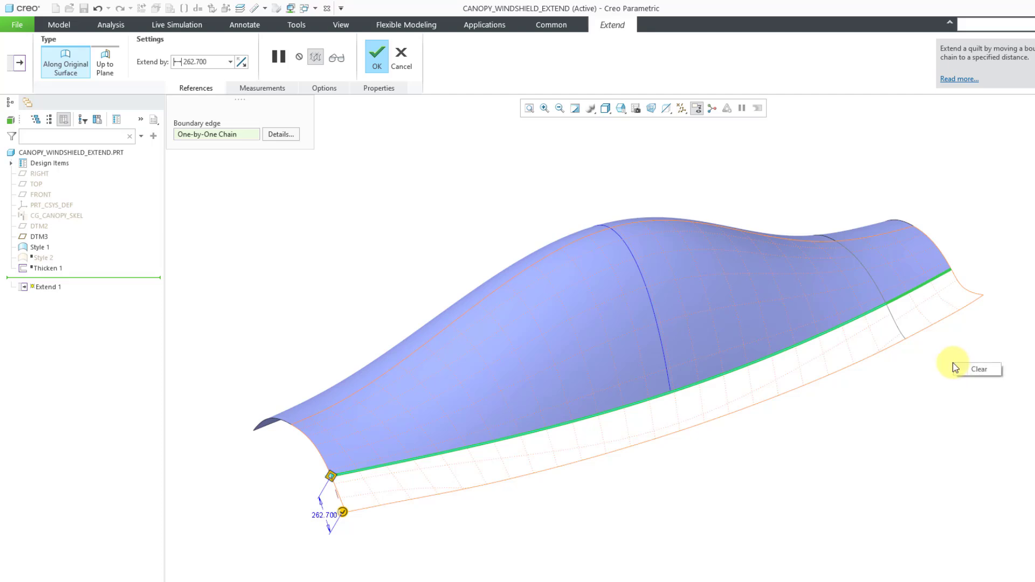
click(977, 371)
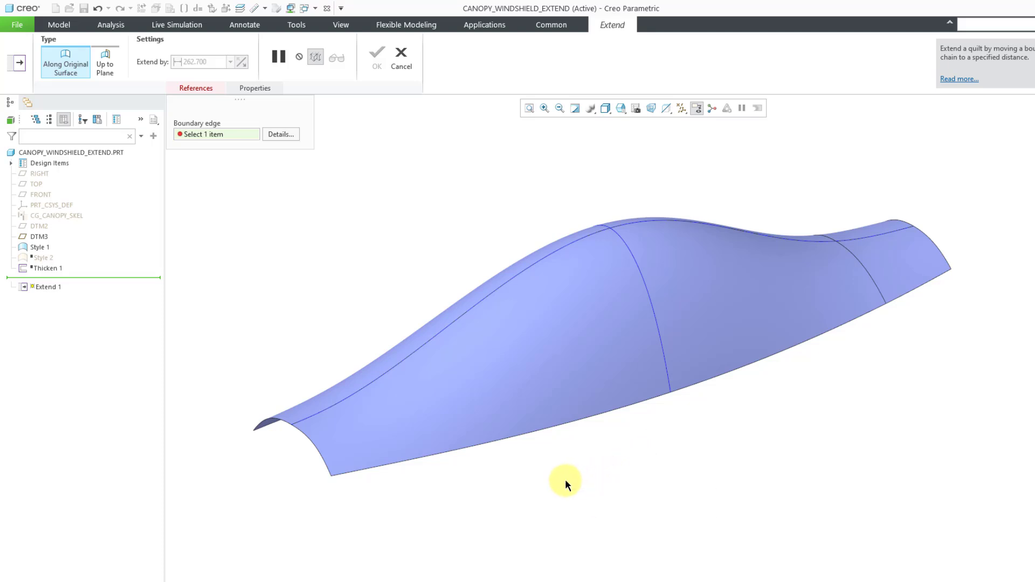
click(489, 442)
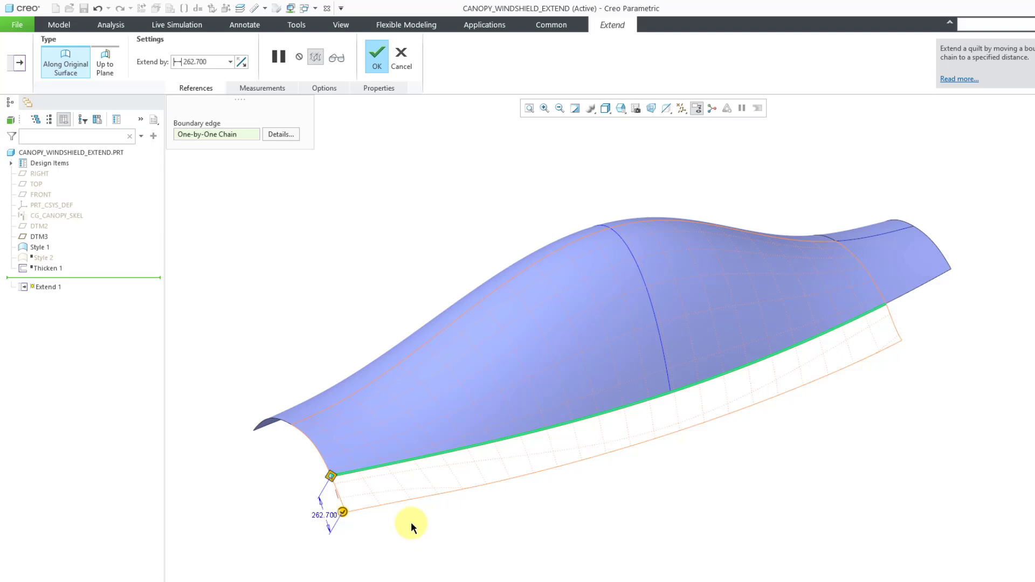
Cycle the edge chain and accept the loop covering the front and lower edges.
right_click(313, 443)
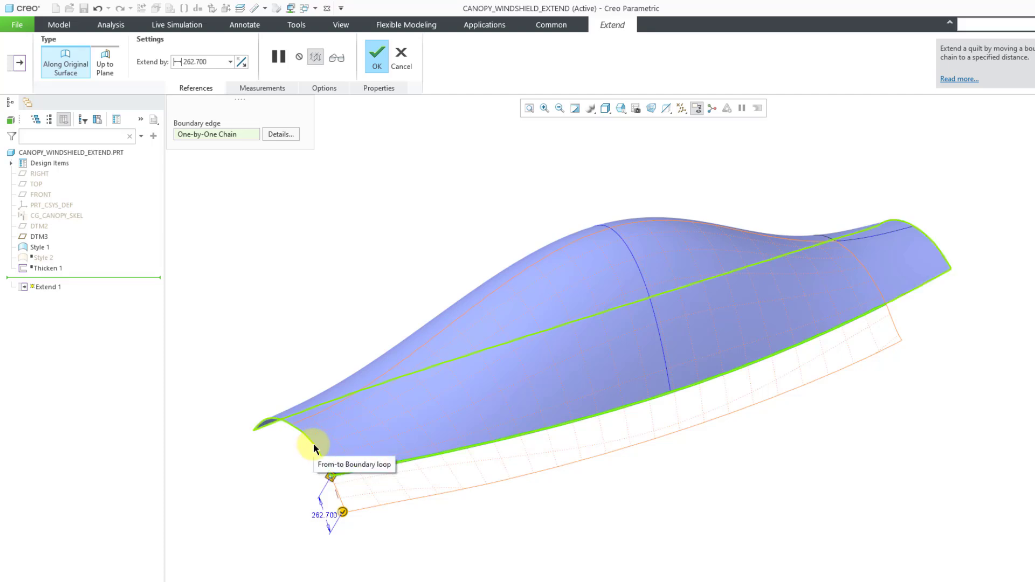
click(312, 442)
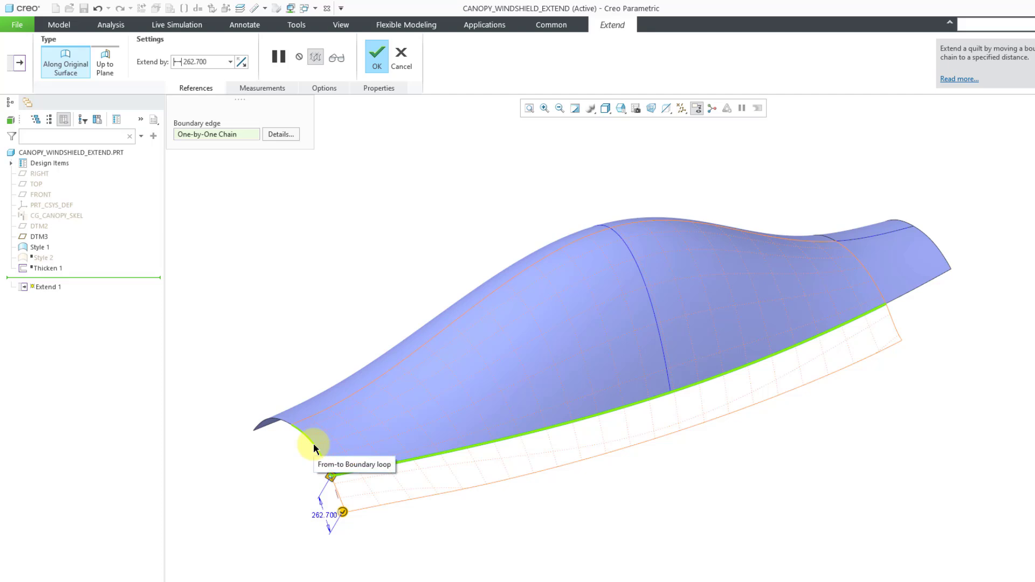
right_click(312, 442)
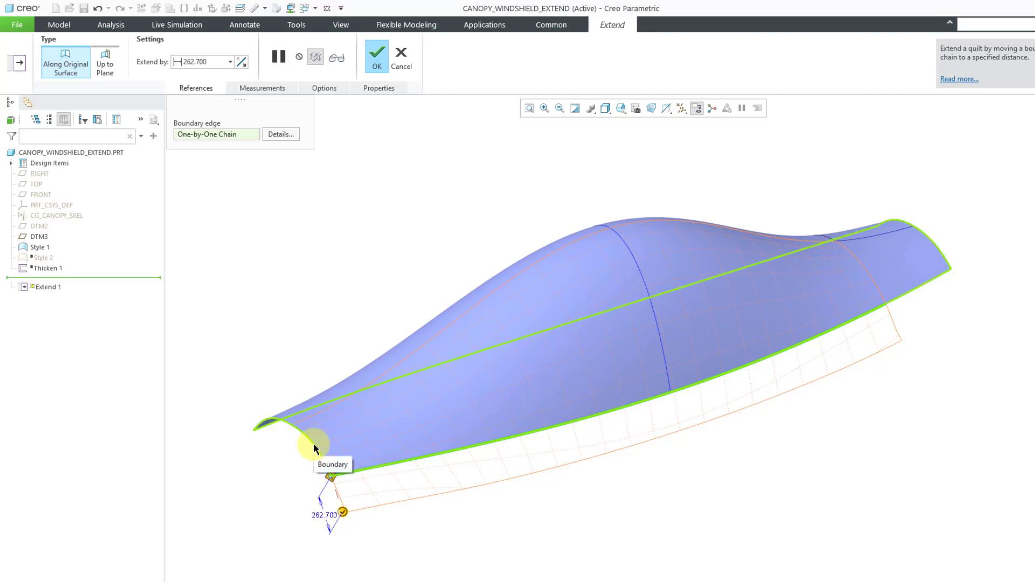
right_click(314, 444)
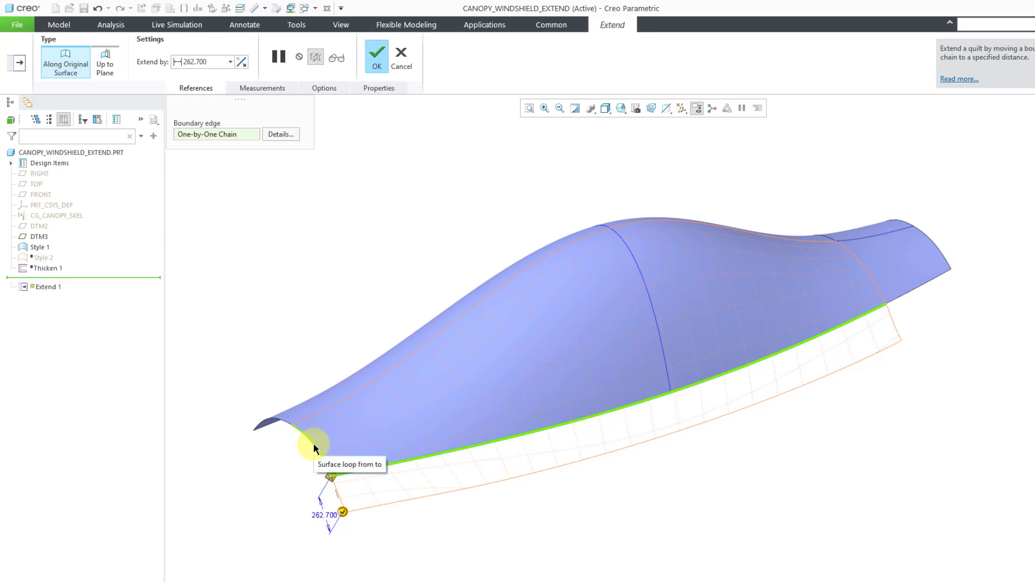
right_click(313, 445)
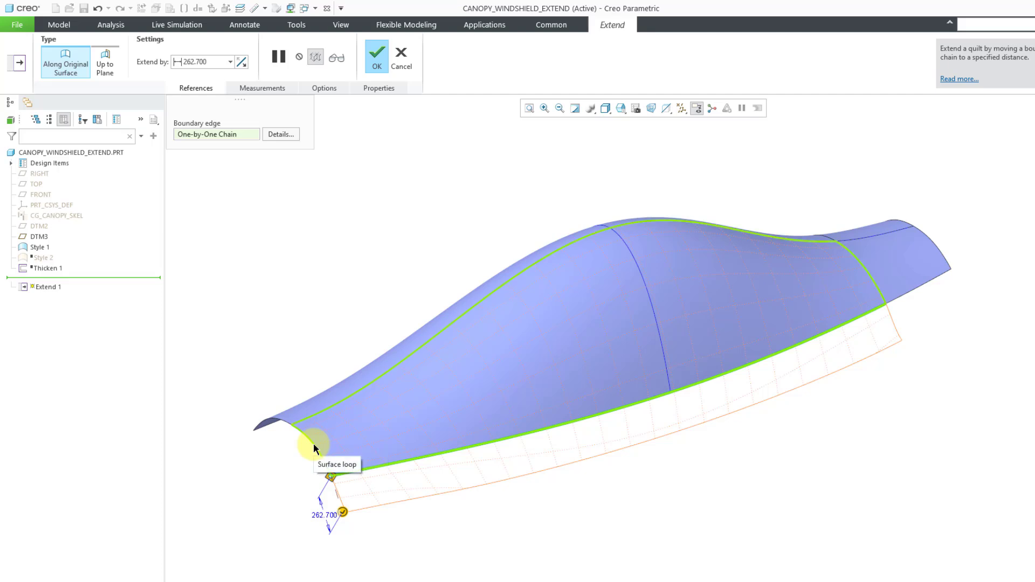
right_click(314, 444)
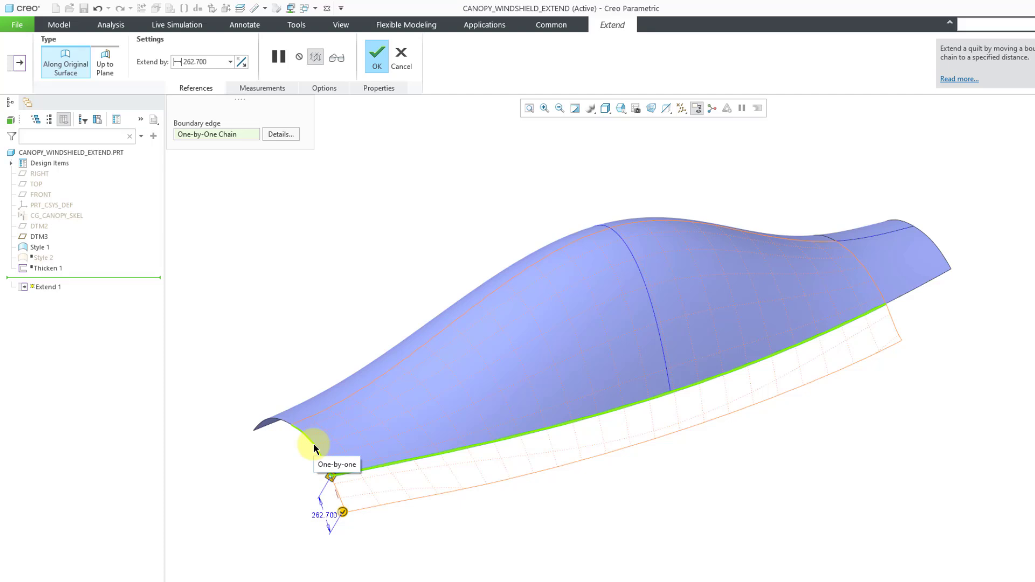
right_click(313, 445)
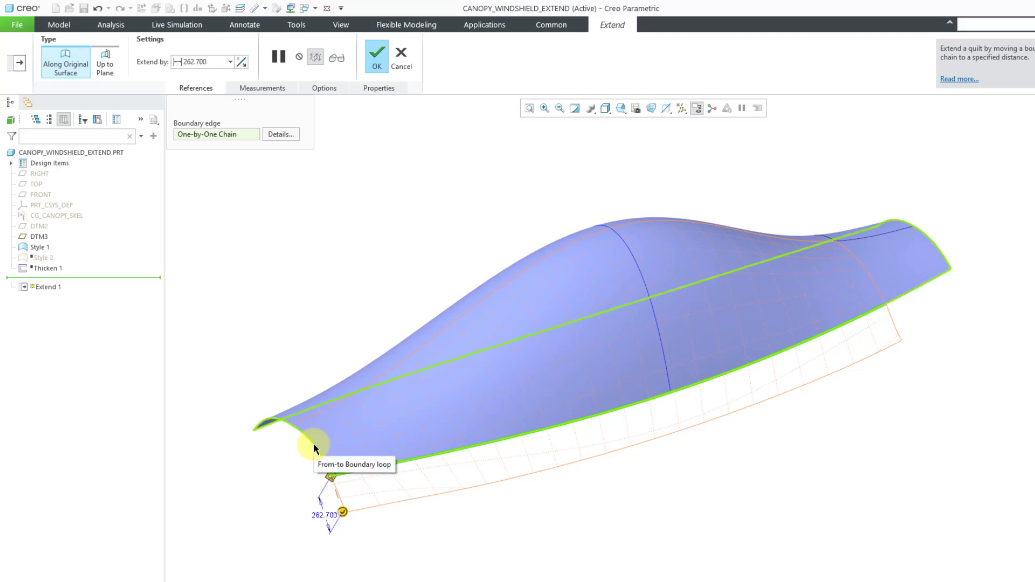
right_click(313, 444)
right_click(314, 444)
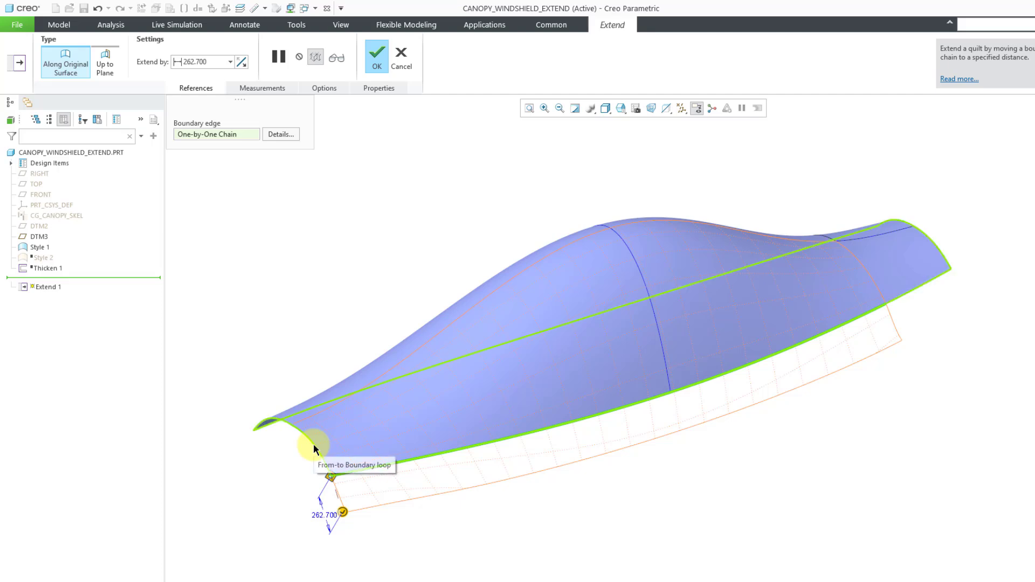
right_click(313, 444)
right_click(313, 445)
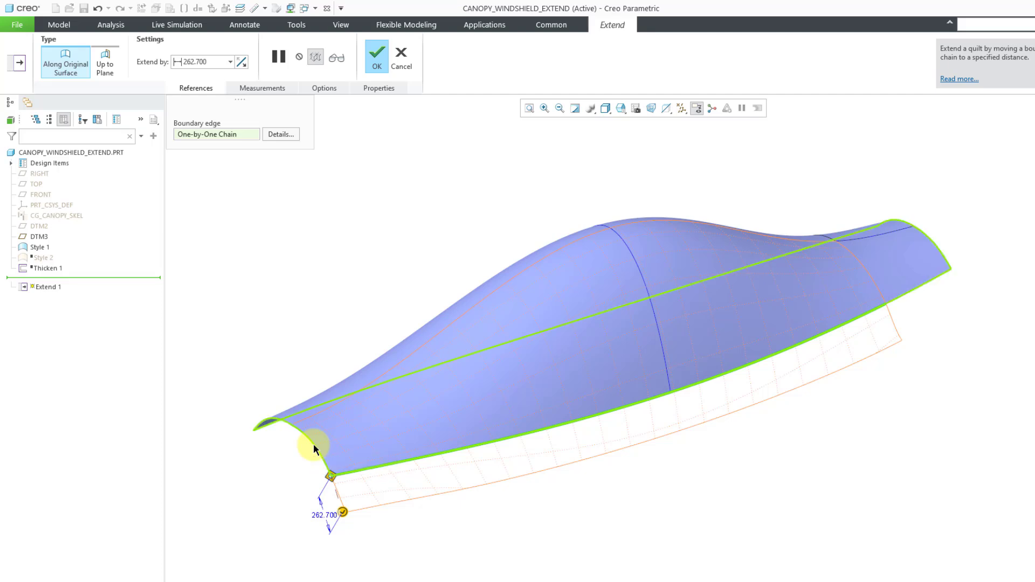
click(314, 445)
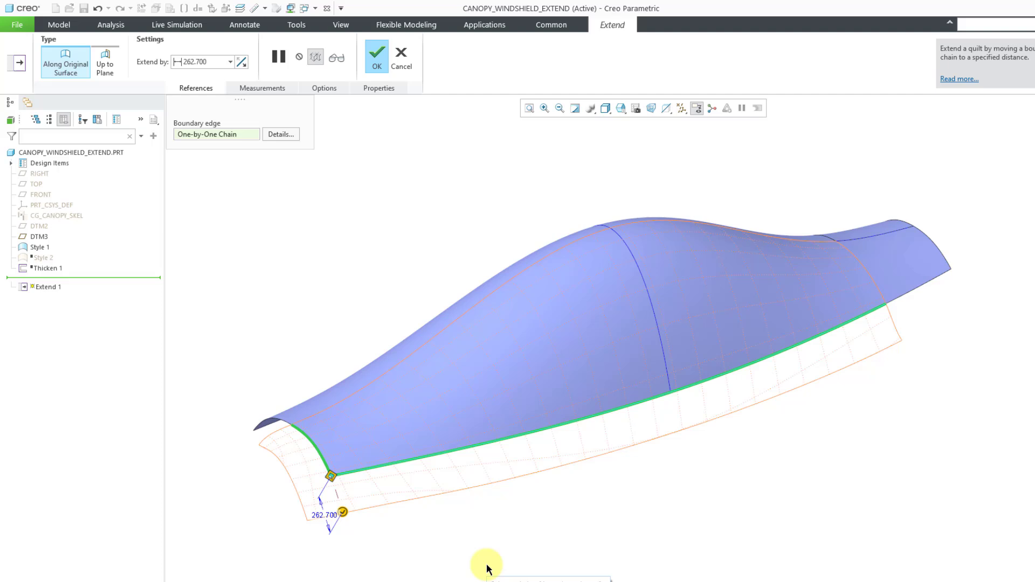
Shorten the extension distance to 226.800.
middle_drag(553, 519, 578, 518)
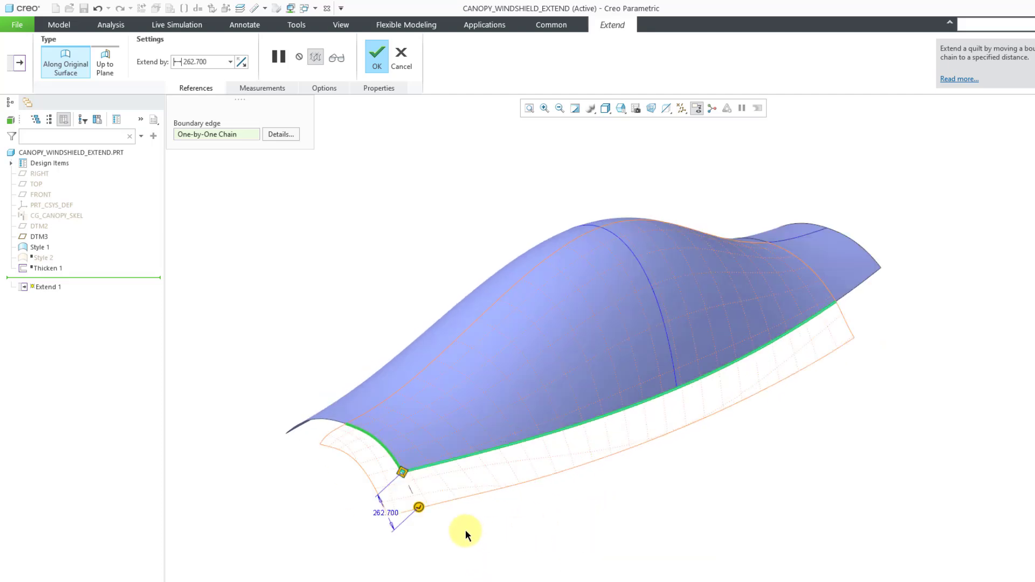
drag(422, 508, 417, 502)
right_click(329, 246)
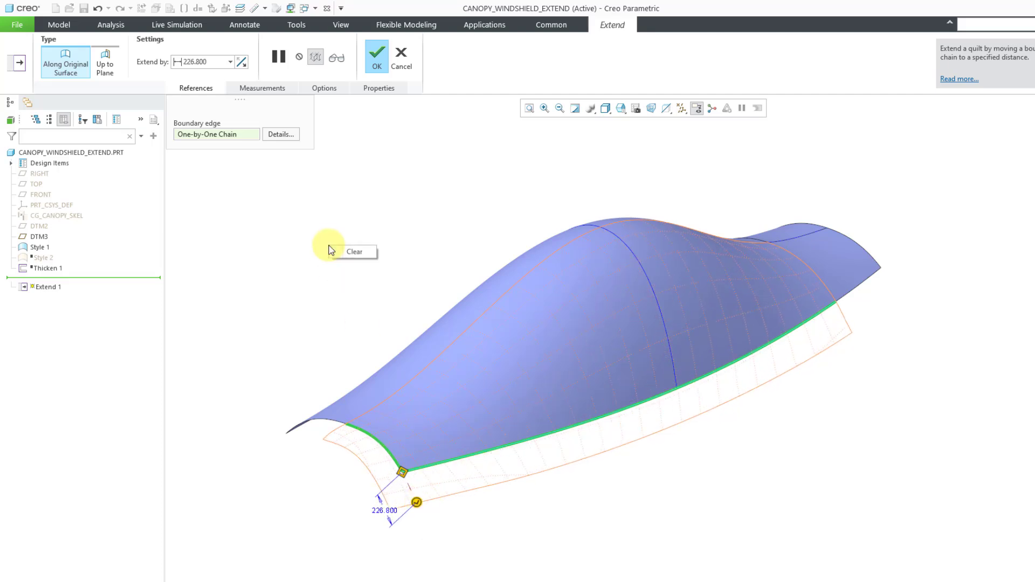
Use the entire quilt boundary chain as the edge, extending it 267.300.
click(351, 252)
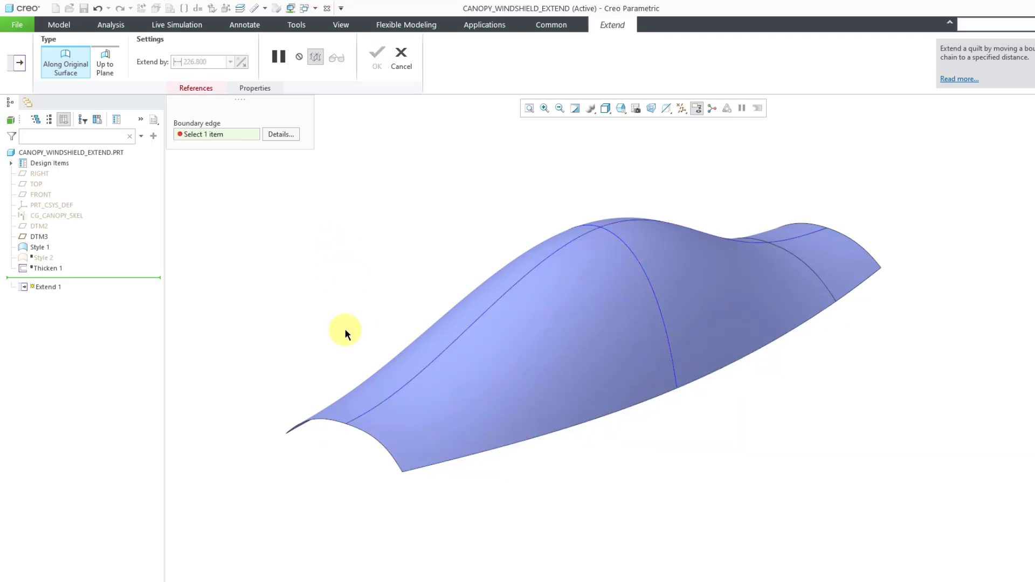
click(458, 458)
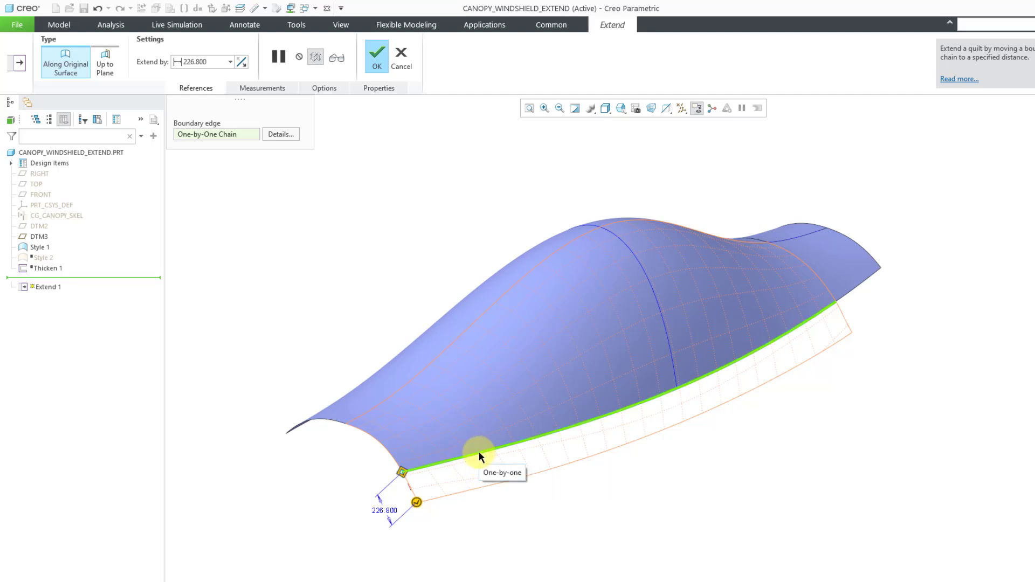
click(439, 459)
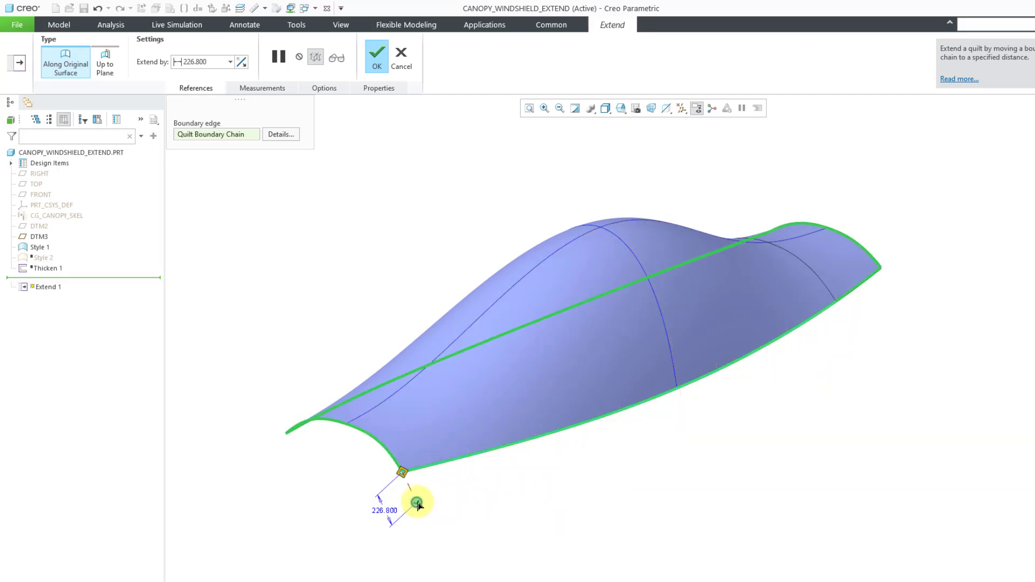
mouse_move(416, 503)
mouse_down()
mouse_move(410, 480)
mouse_move(420, 506)
mouse_up()
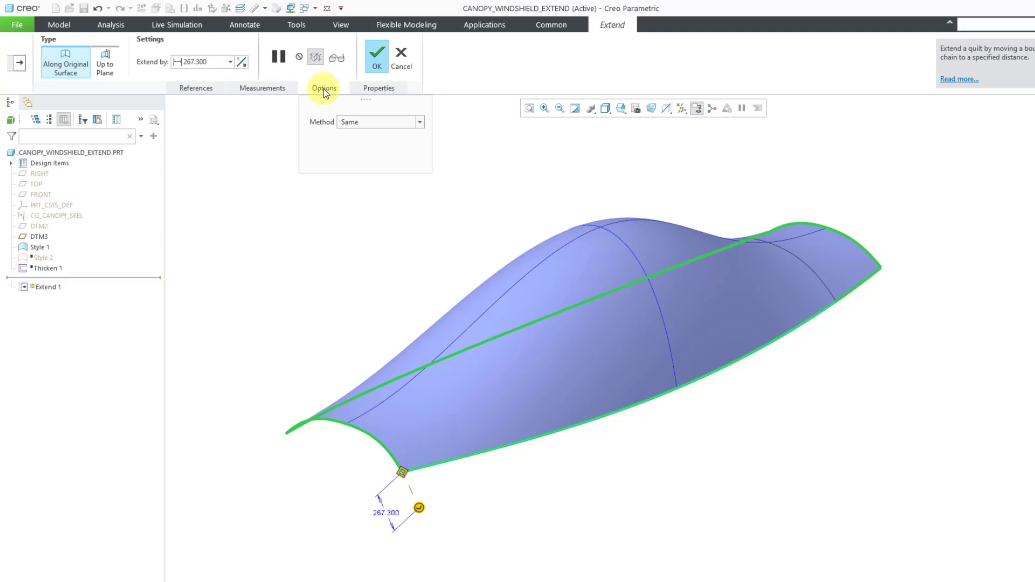
Set the extension method to Tangent.
click(359, 122)
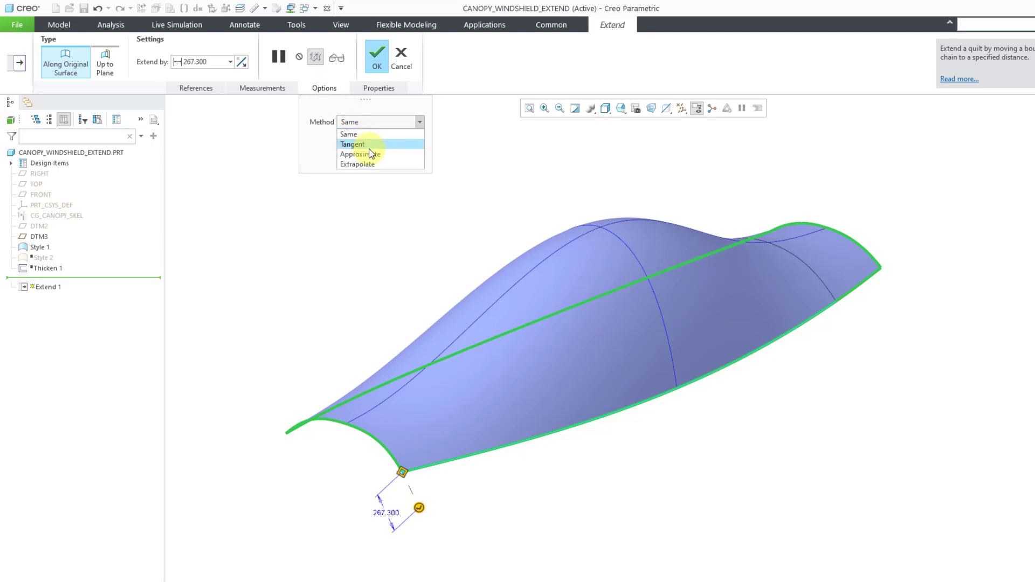
click(367, 144)
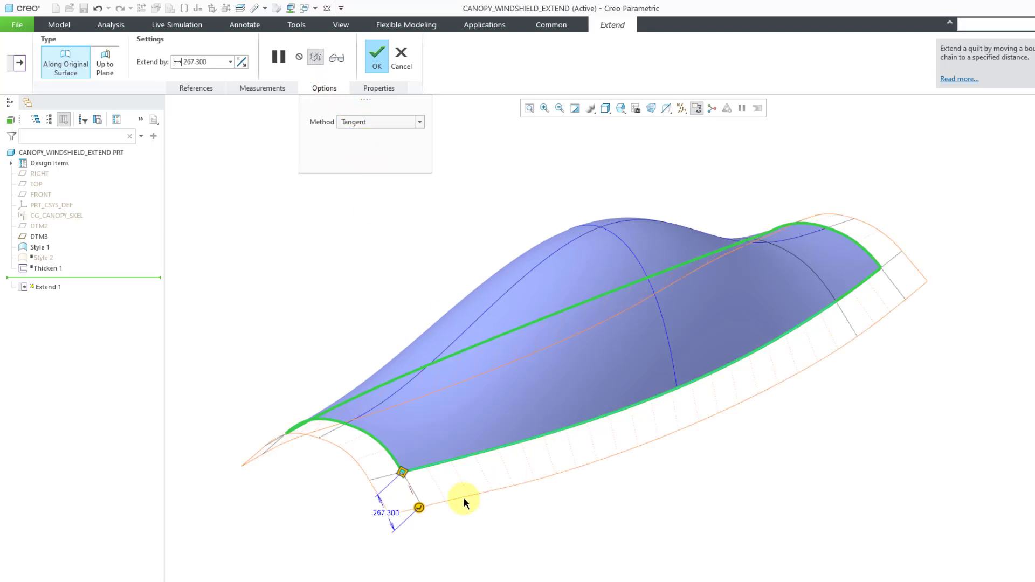
drag(419, 508, 422, 523)
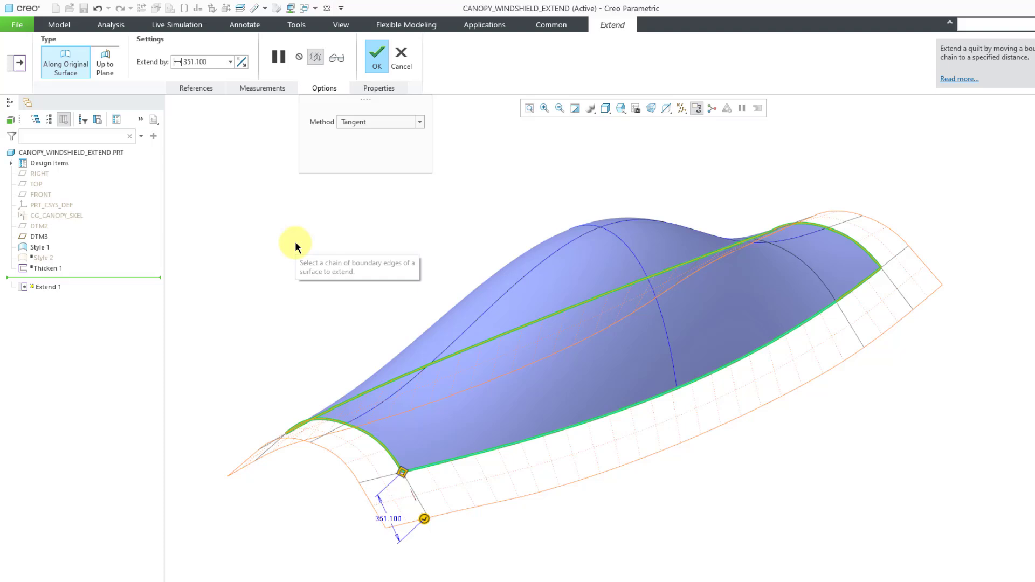
Set the extension distance to 300 and complete Extend 1.
double_click(386, 520)
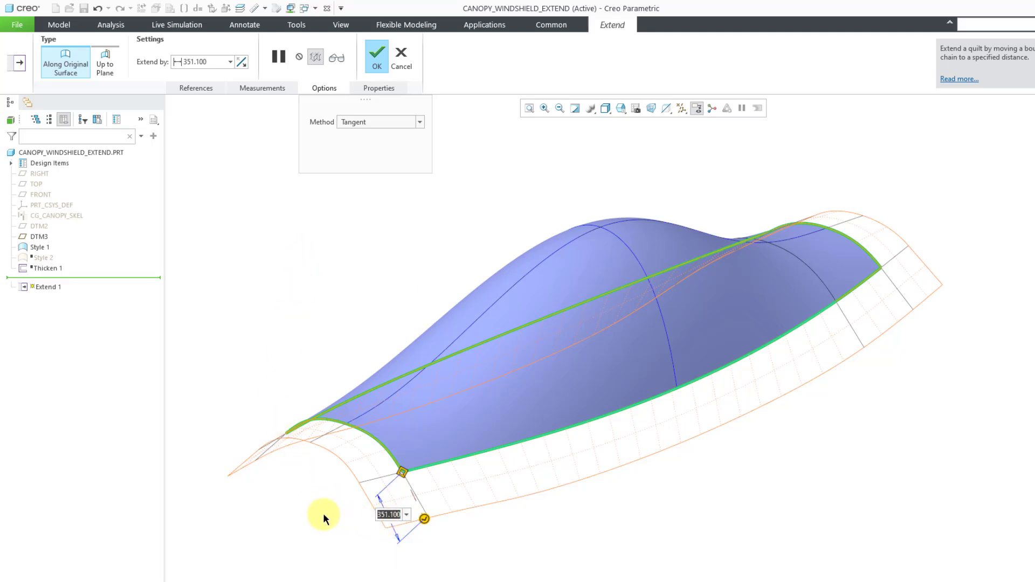
text(300)
key(Return)
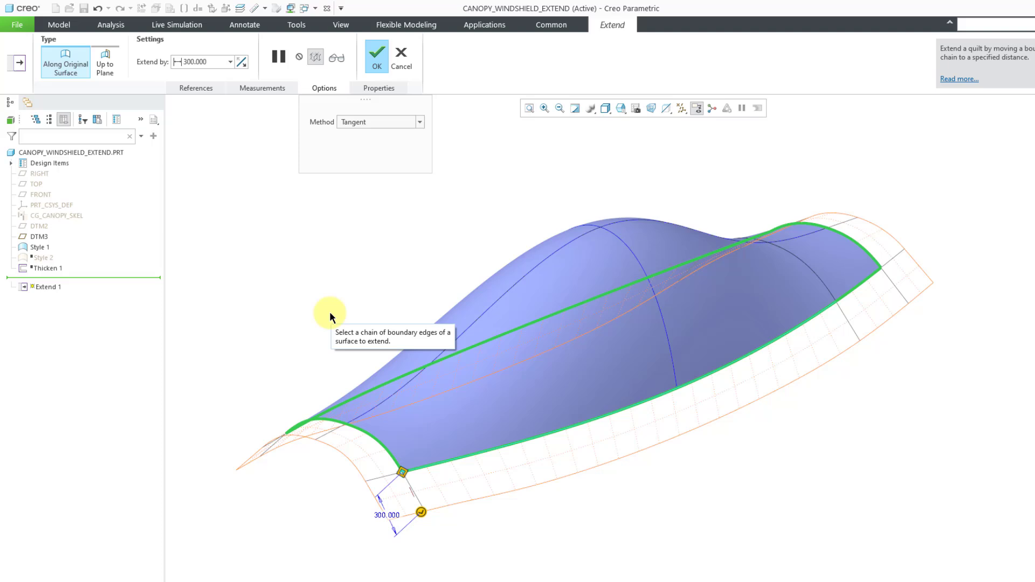
click(374, 60)
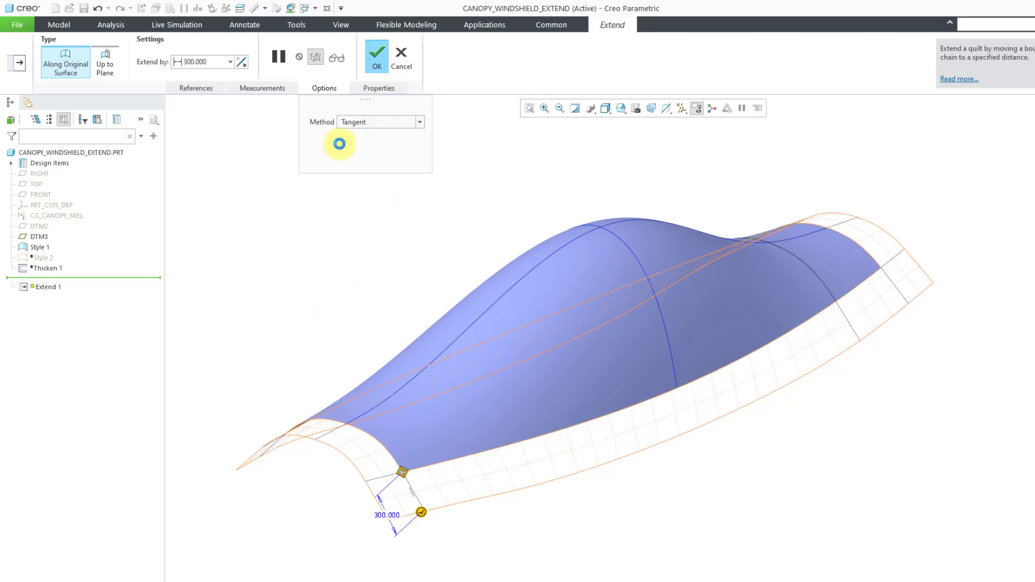
click(287, 298)
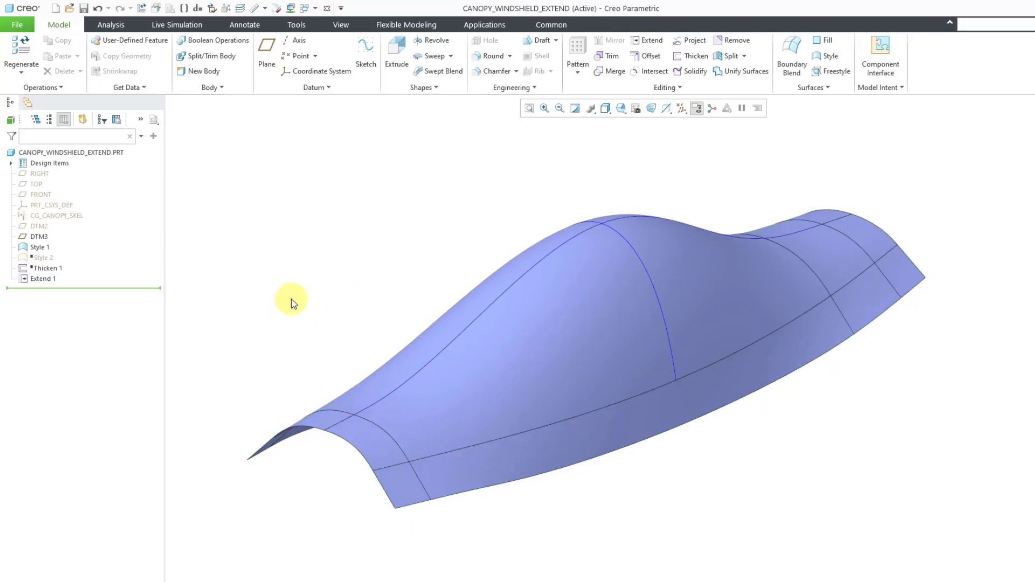
Delete the Extend 1 feature from the model tree and confirm.
right_click(43, 279)
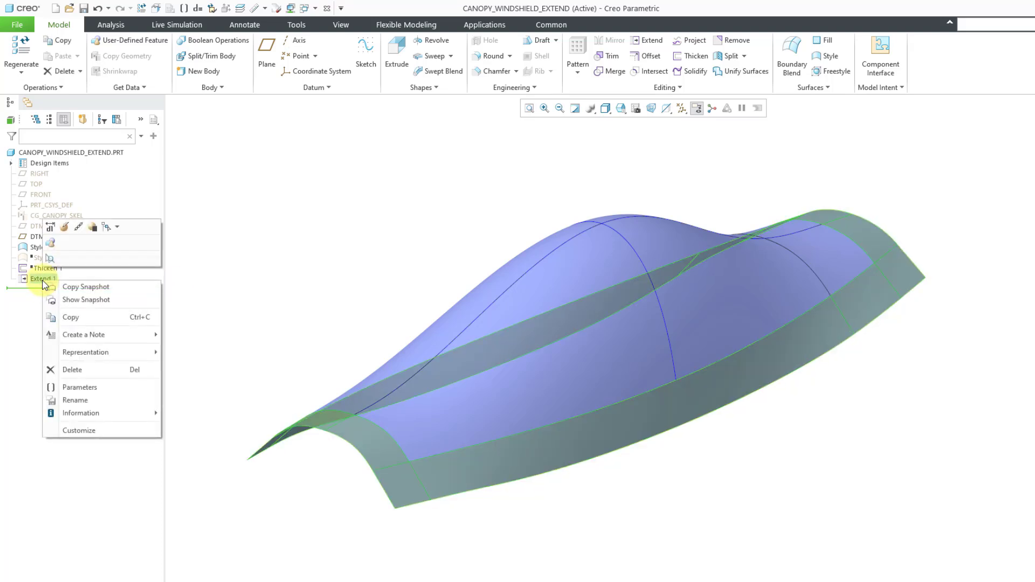
click(95, 372)
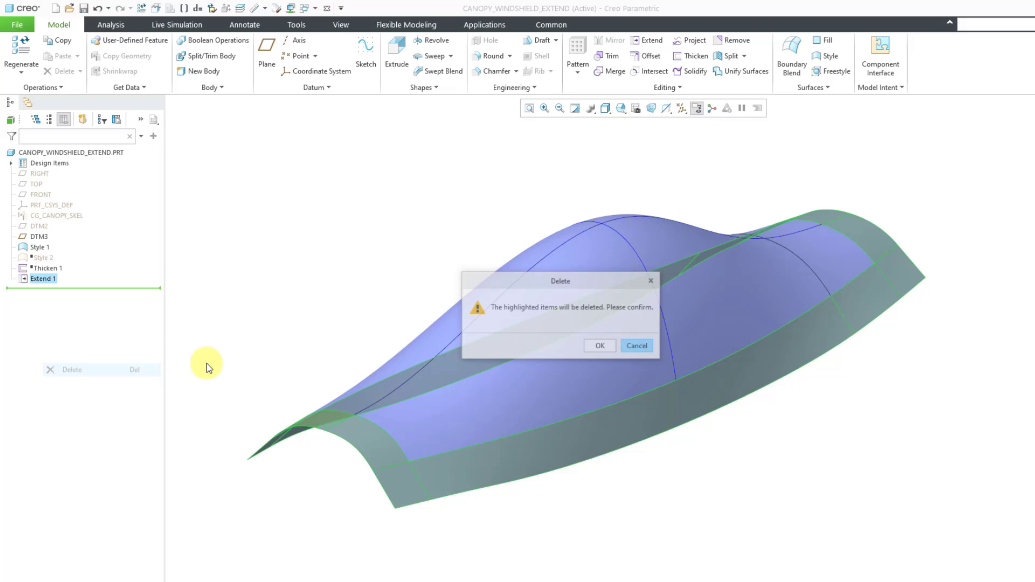
click(600, 347)
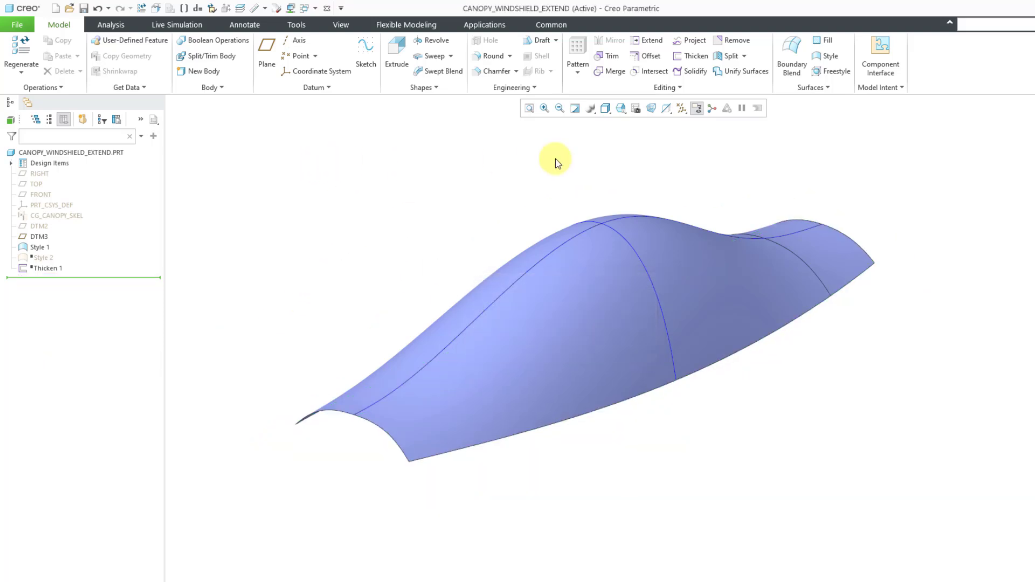
Turn on datum plane display, then show and re-hide CG_CANOPY_SKEL.
click(682, 110)
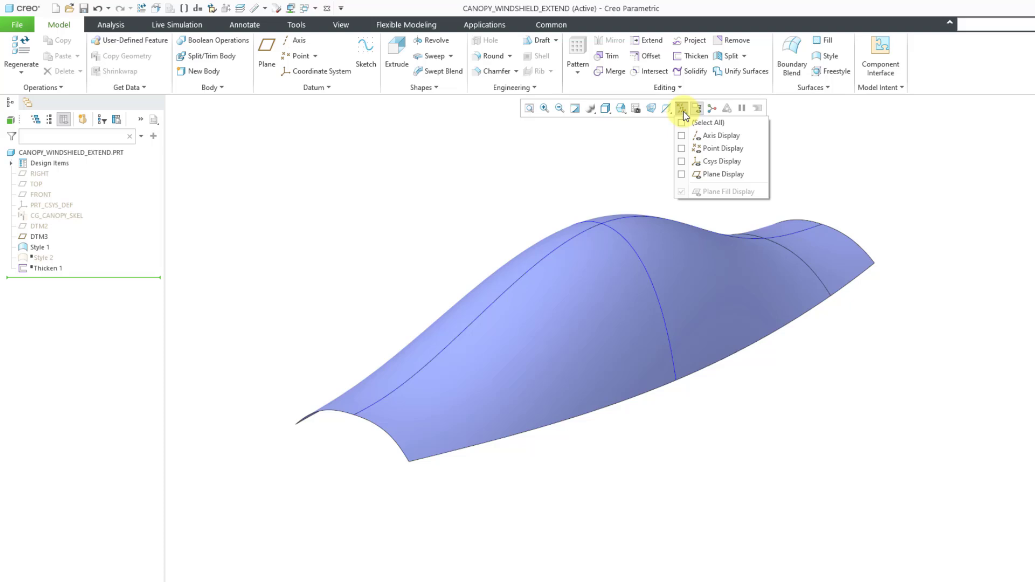
click(719, 174)
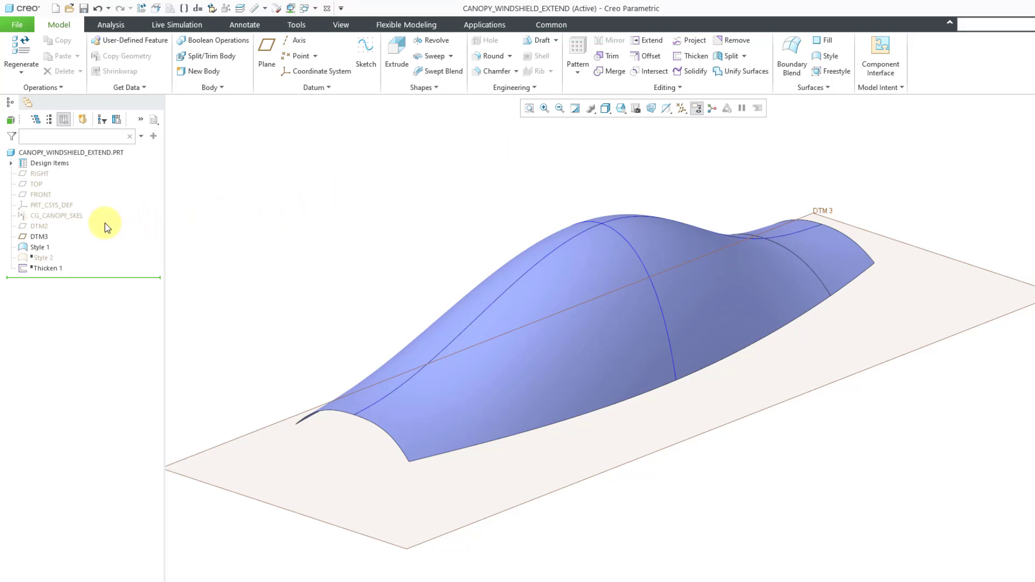
right_click(71, 218)
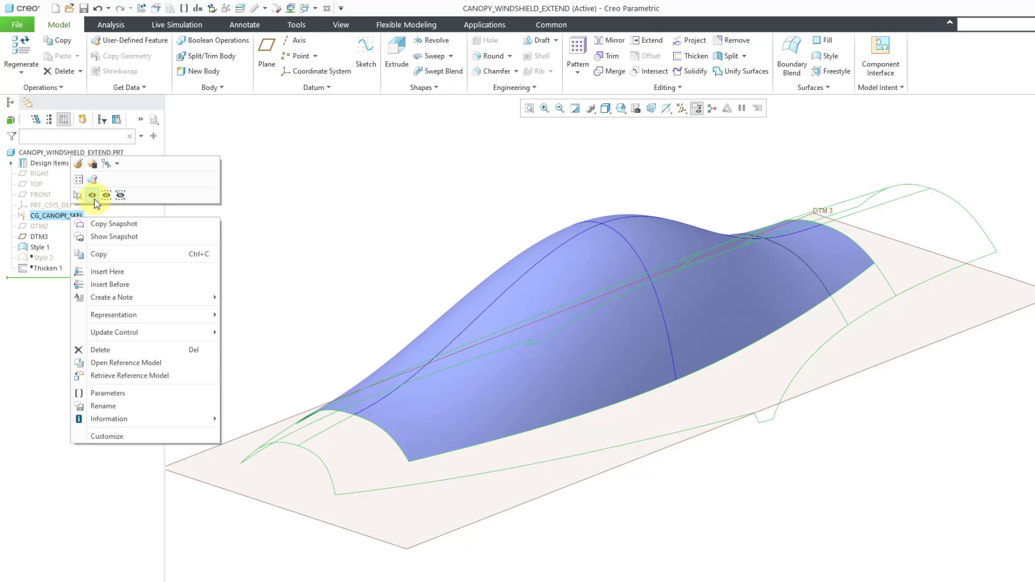
click(93, 196)
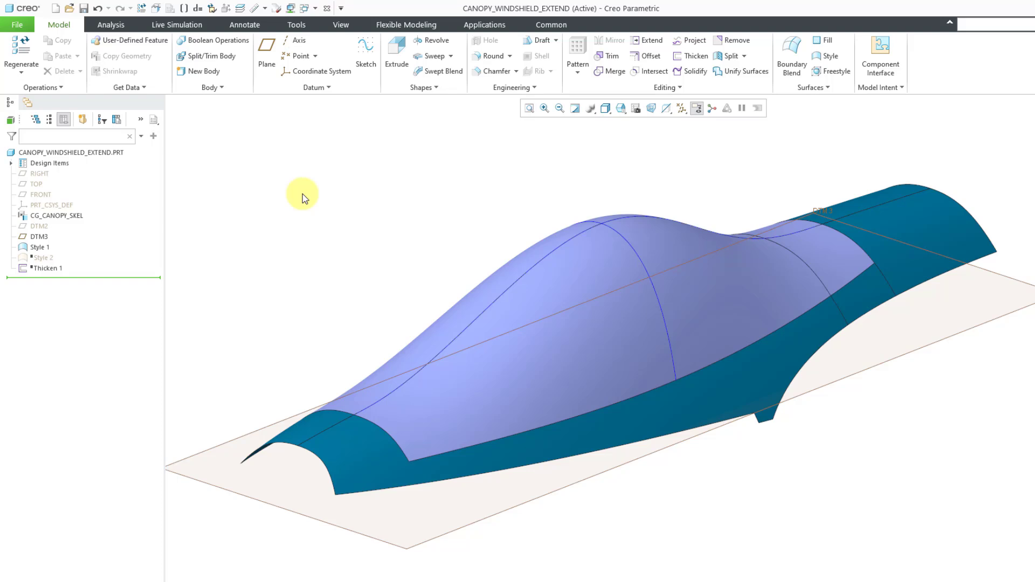
right_click(67, 218)
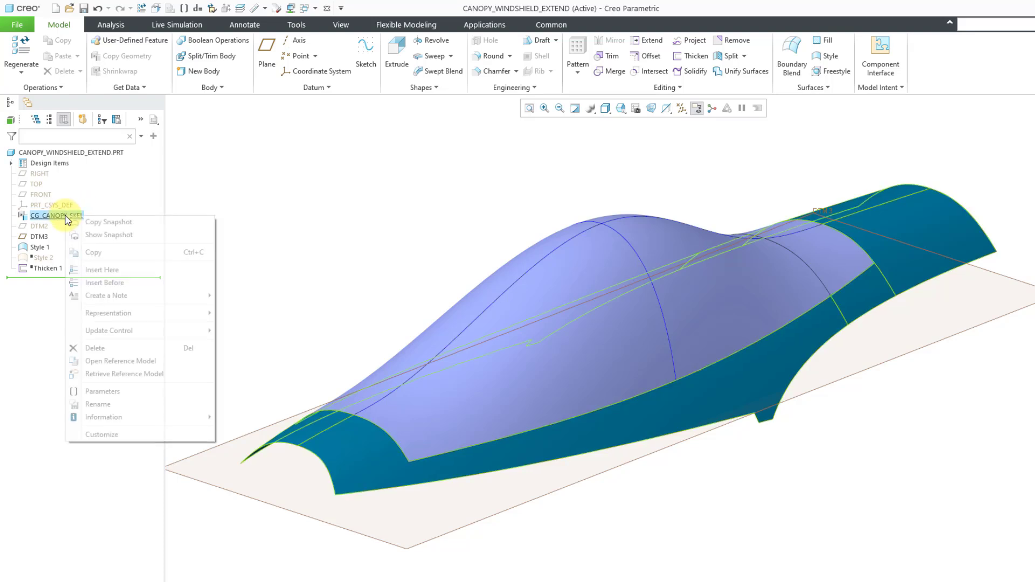
click(94, 197)
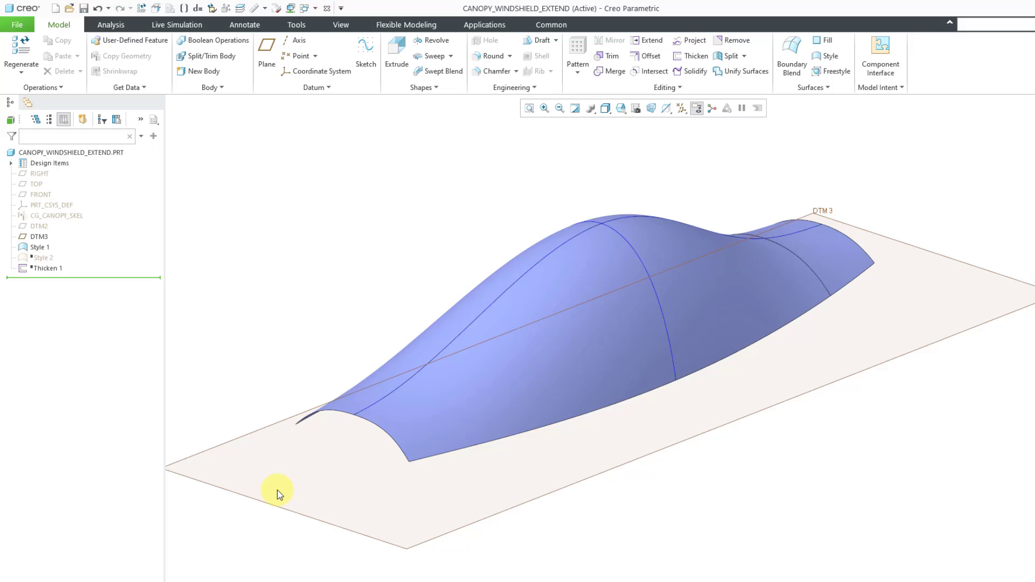
Select the canopy's full boundary loop and bring up its shortcut menu.
click(453, 457)
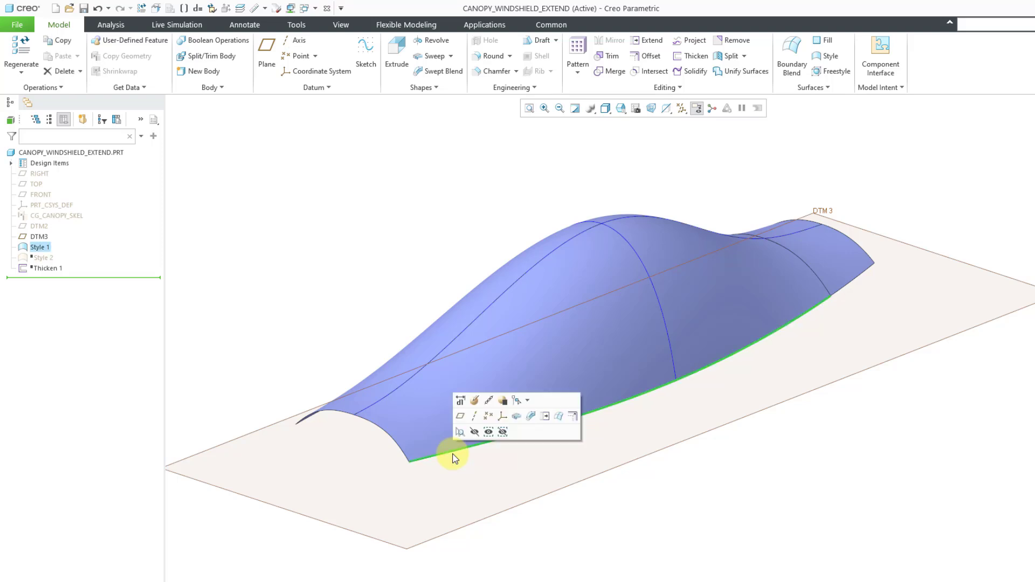
key(shift)
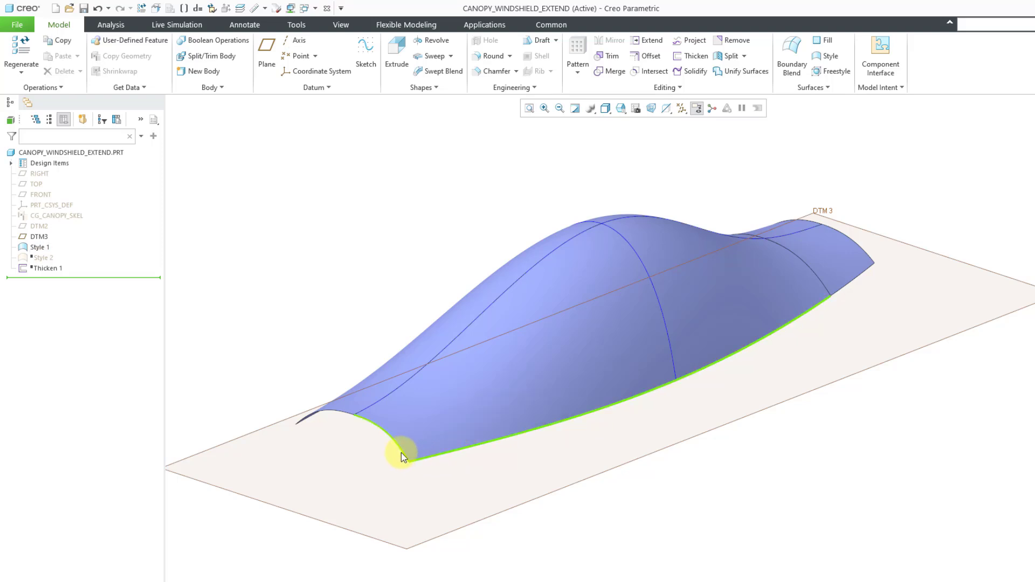
shift+right_click(400, 451)
shift+right_click(400, 451)
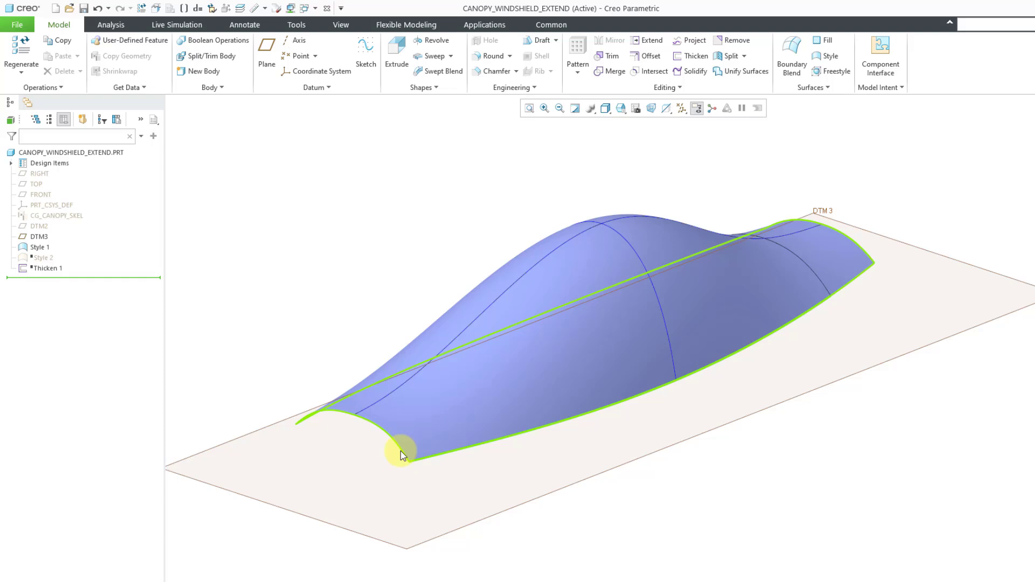
shift+click(400, 451)
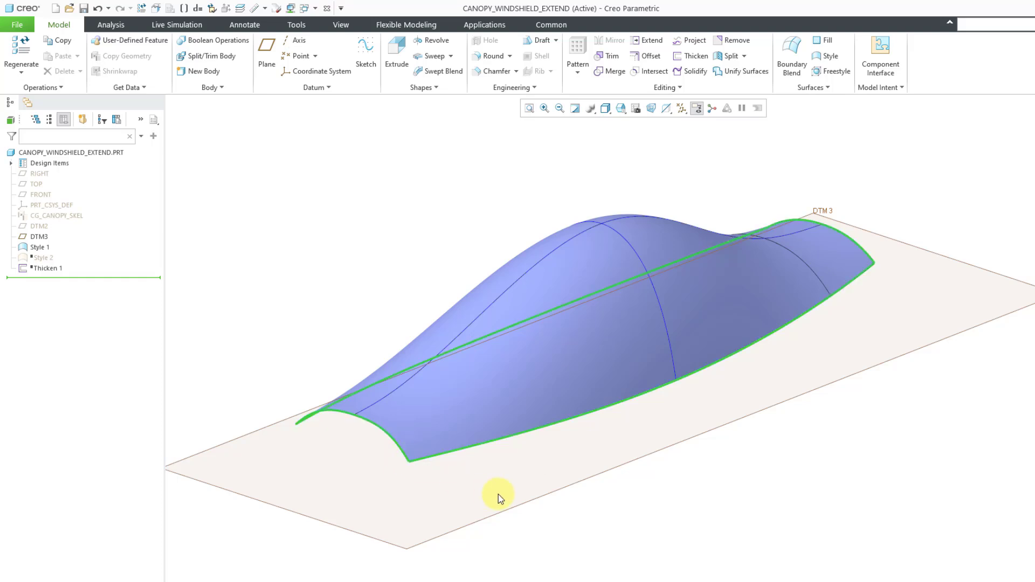
mouse_move(496, 491)
middle_down()
mouse_move(467, 474)
mouse_move(550, 502)
mouse_move(486, 493)
middle_up()
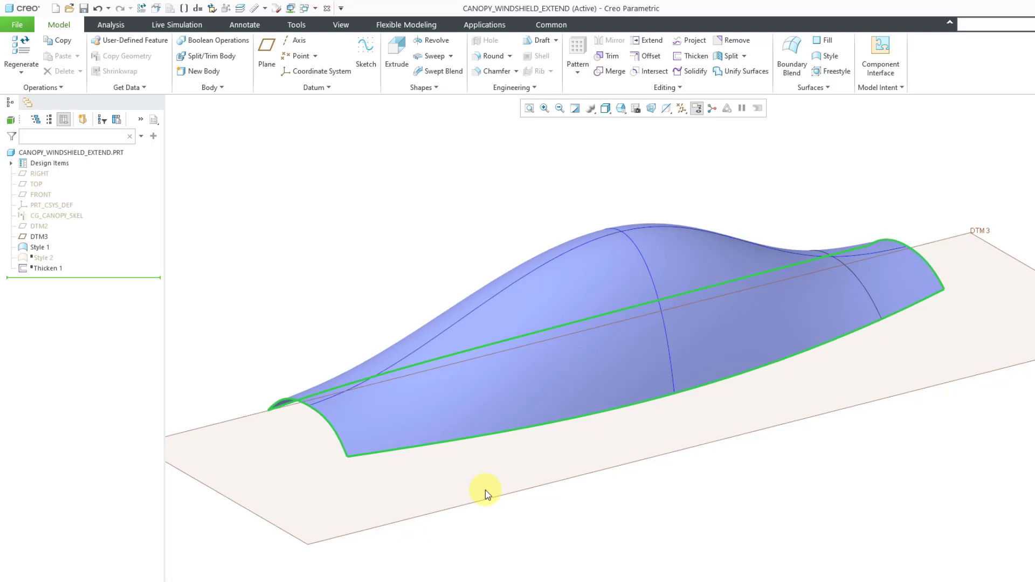
right_click(492, 463)
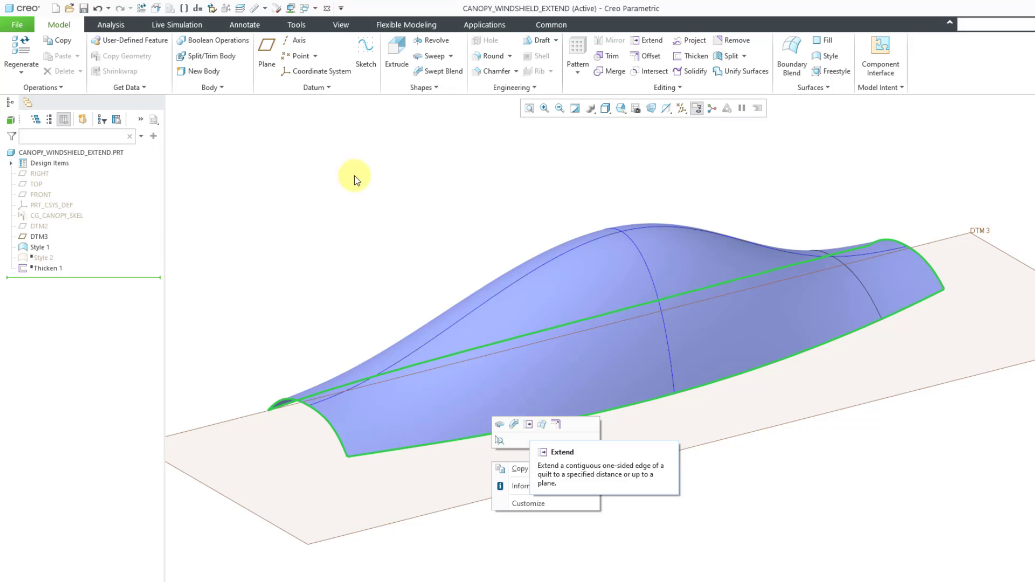
Start a new Extend on the canopy surface using the whole quilt boundary chain (54.740).
click(393, 205)
click(491, 440)
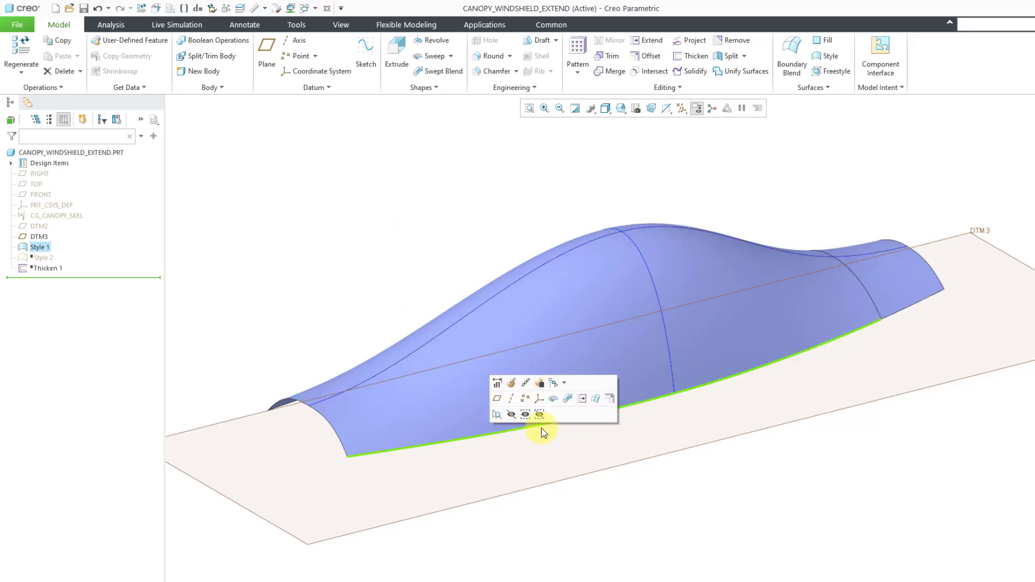
click(584, 401)
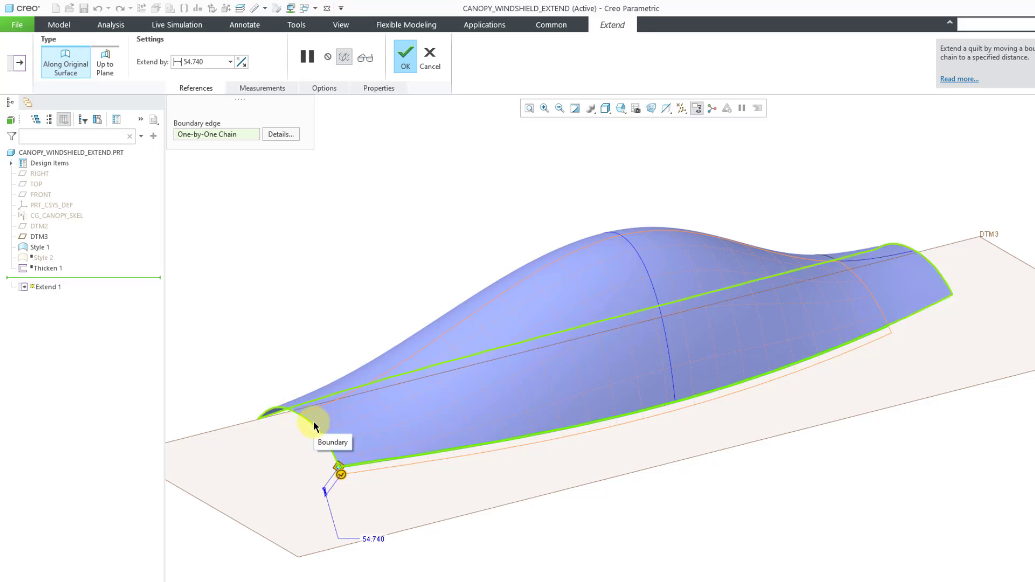
shift+click(313, 422)
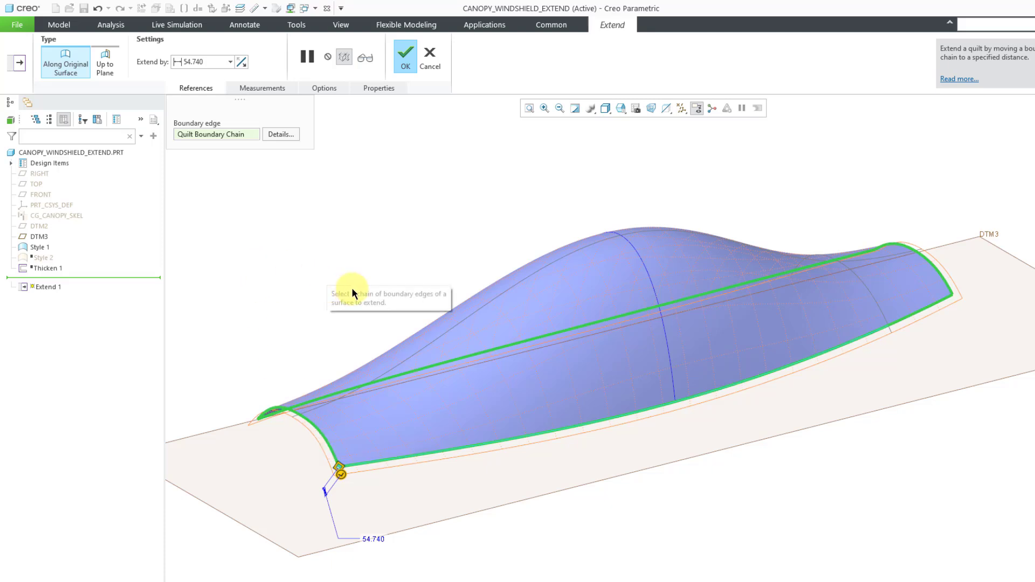
middle_drag(347, 289, 349, 254)
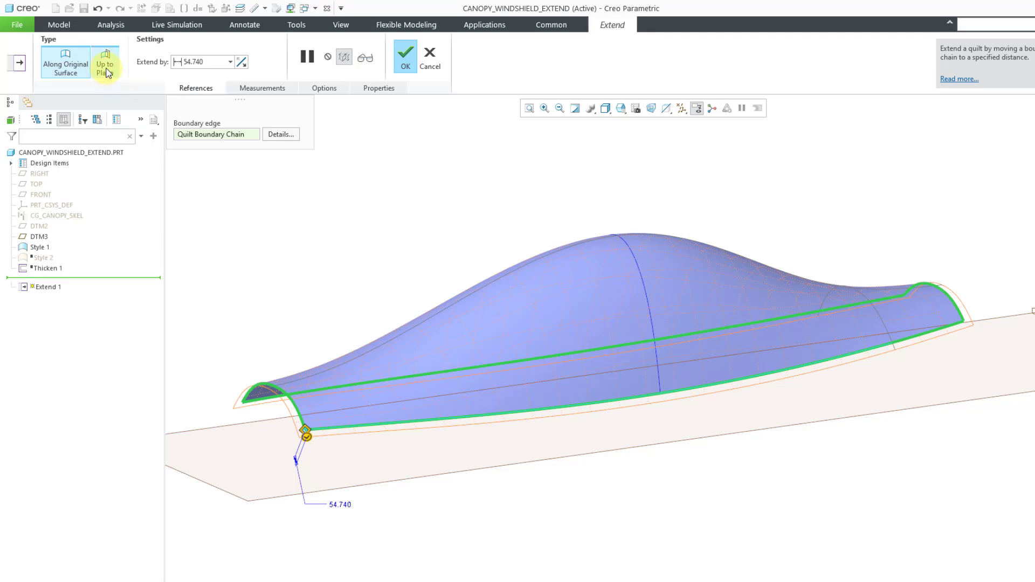
Switch Extend 1 to the Up to Plane method and display its References.
click(263, 88)
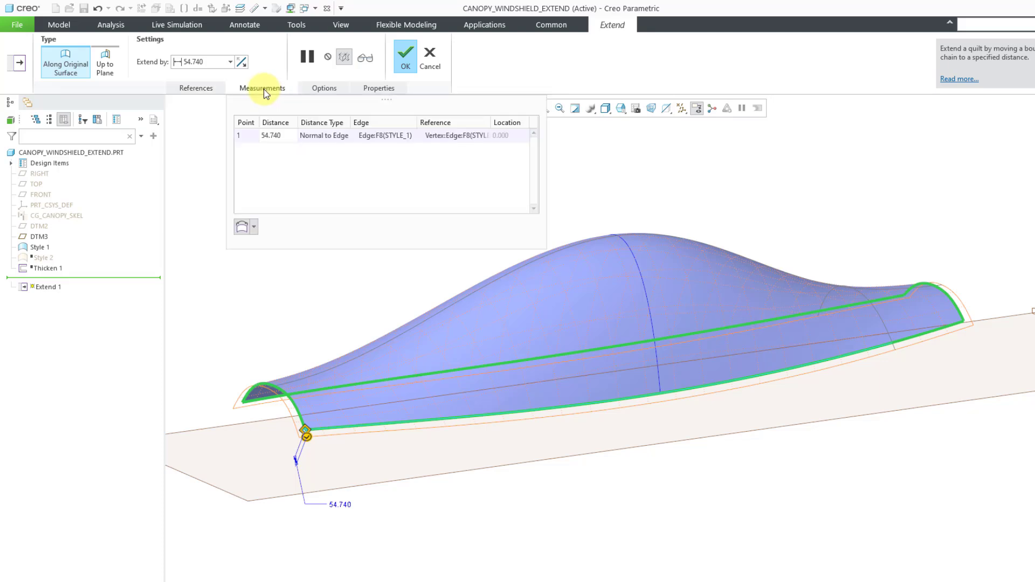
click(324, 88)
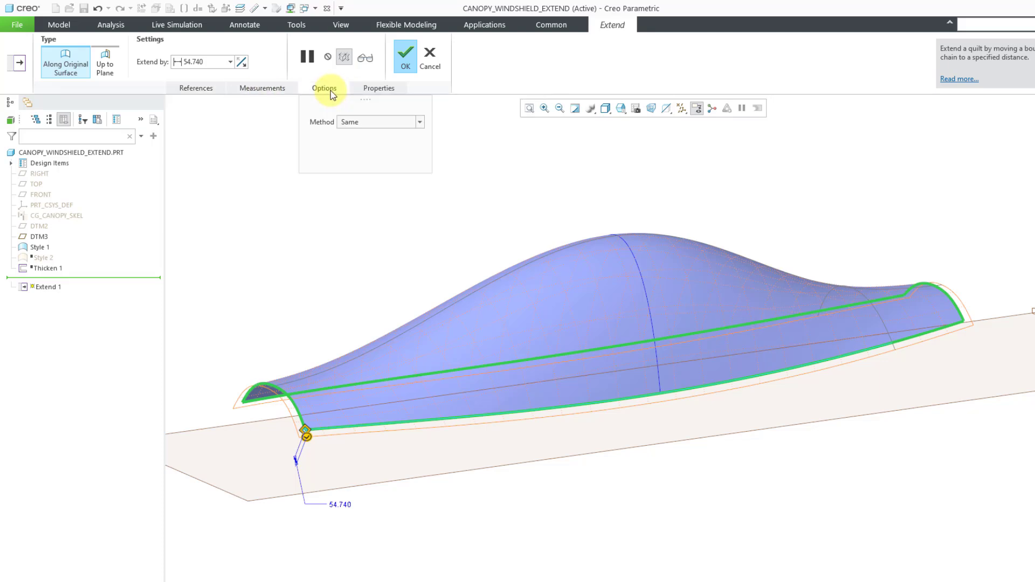
click(269, 86)
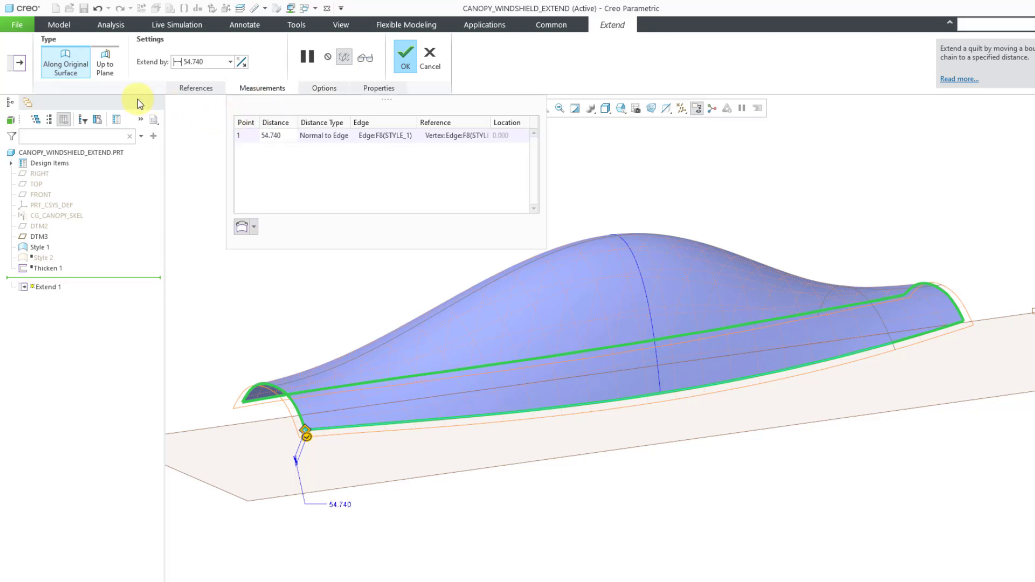
click(111, 70)
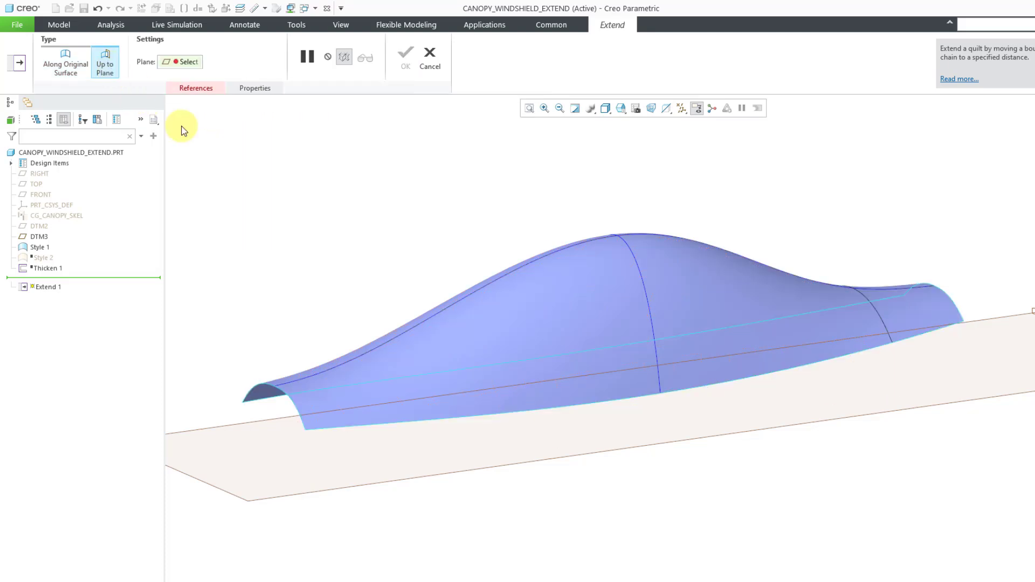
click(200, 89)
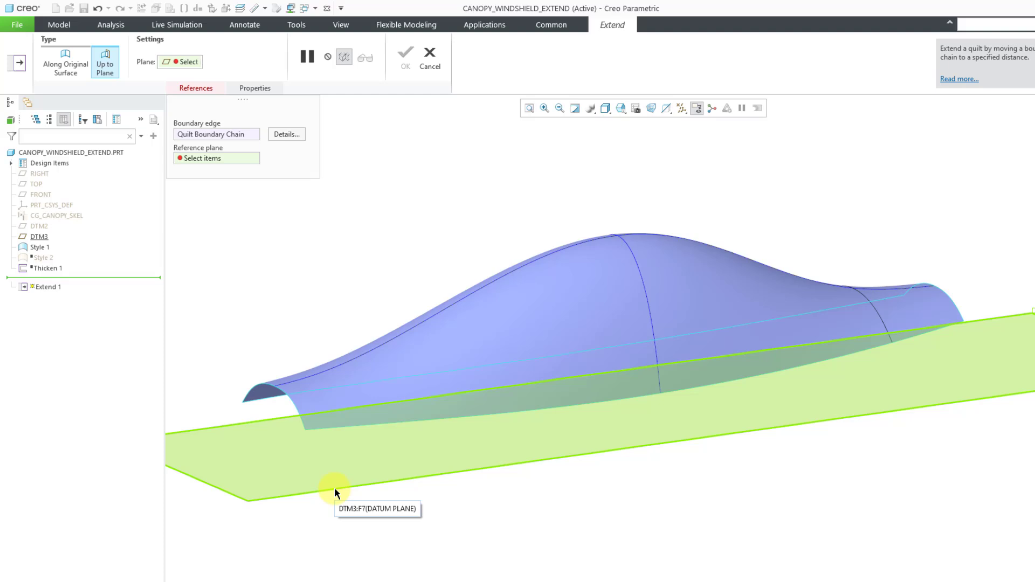
Extend the canopy quilt boundary up to datum plane DTM3, check the preview, and finish Extend 1.
click(334, 487)
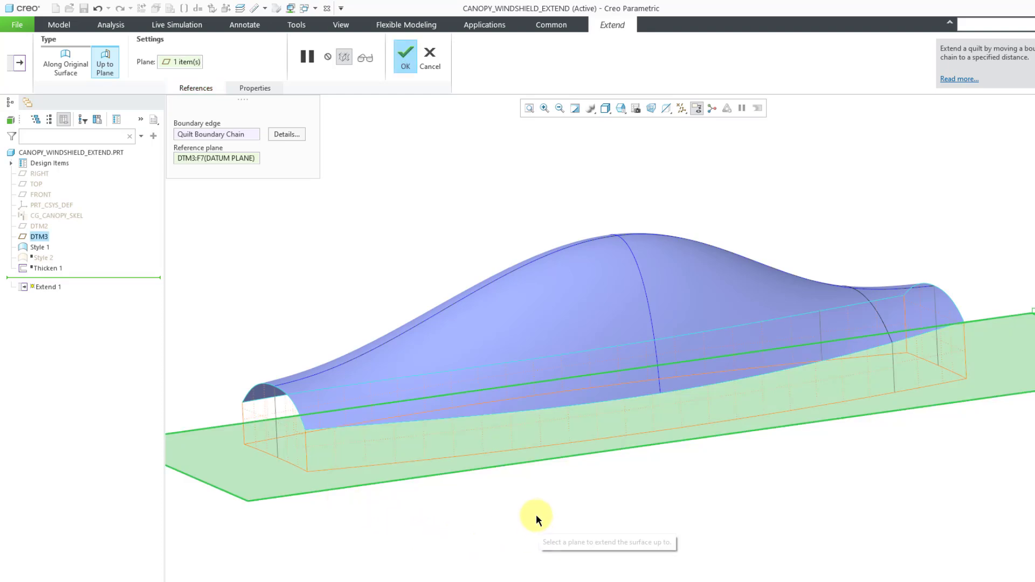
middle_drag(532, 517, 540, 518)
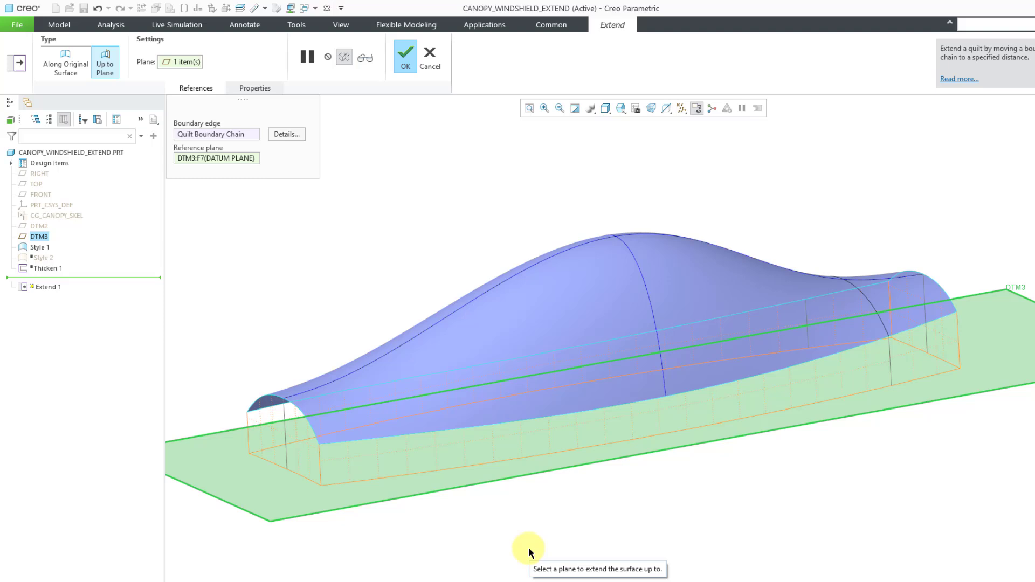
middle_click(501, 513)
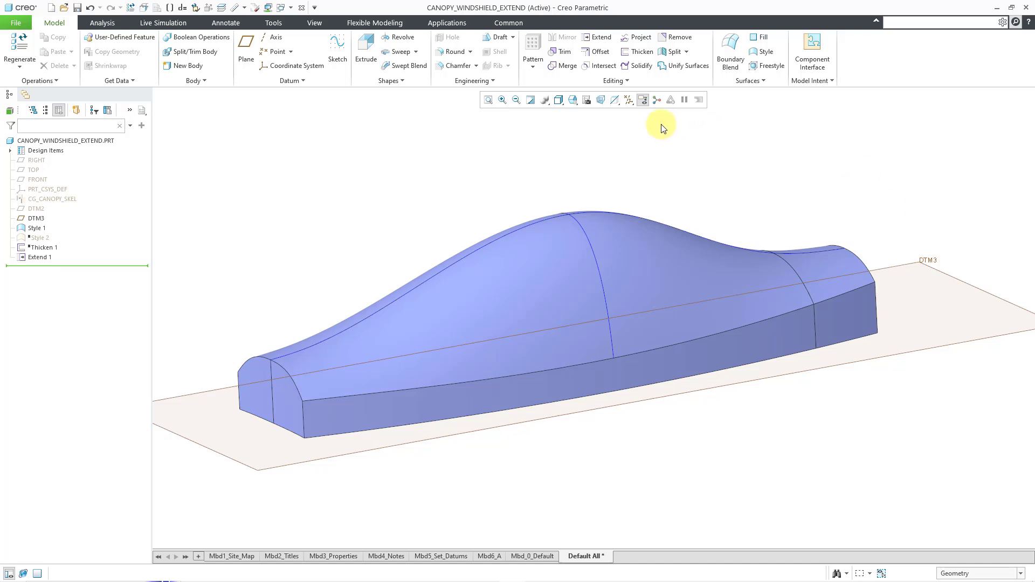
Turn off datum plane display so DTM3 is hidden.
click(631, 104)
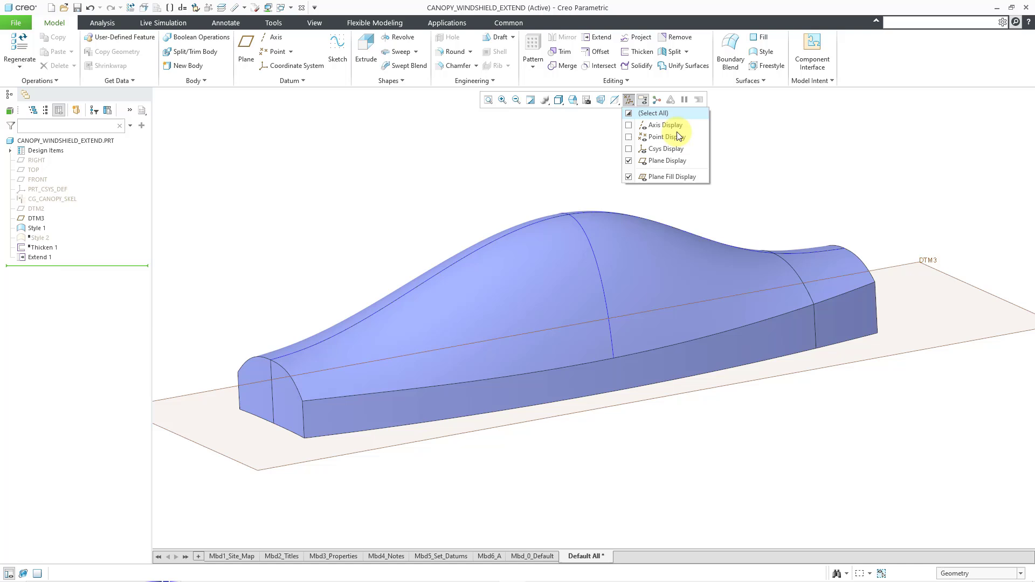
click(684, 160)
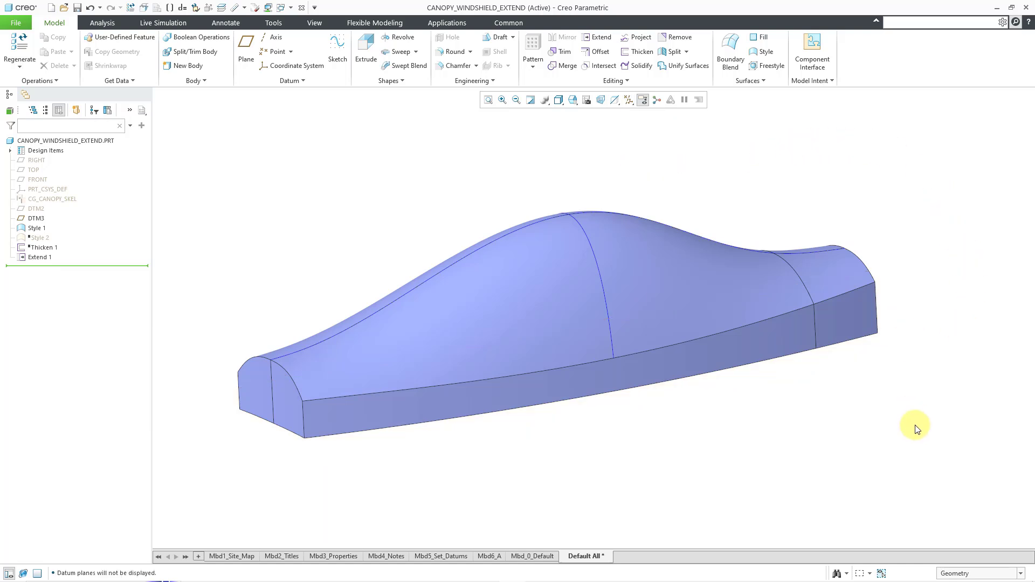
Set the selection filter to Quilt and select the canopy to confirm it is the single Quilt F8, then deselect.
click(968, 573)
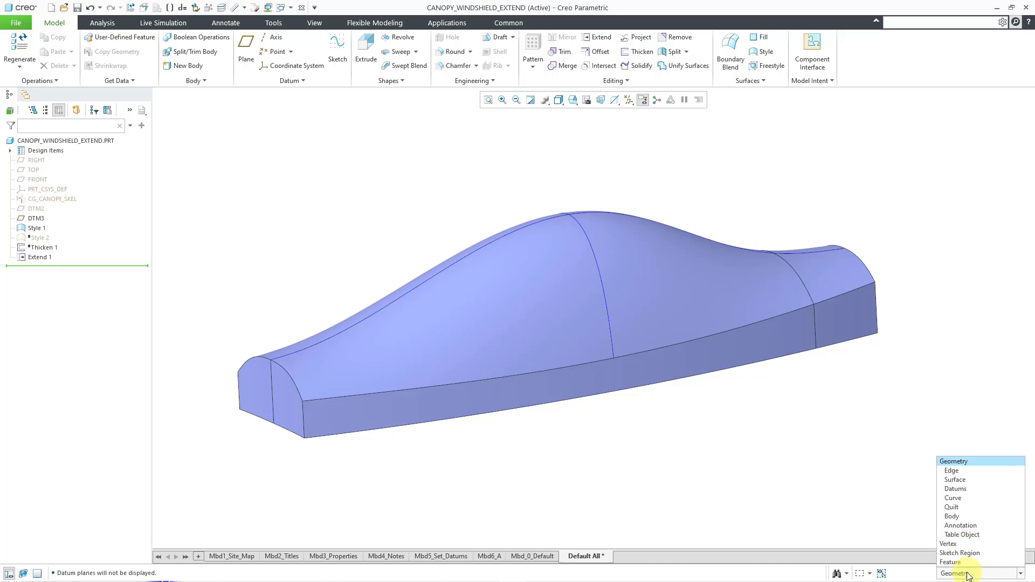
click(969, 507)
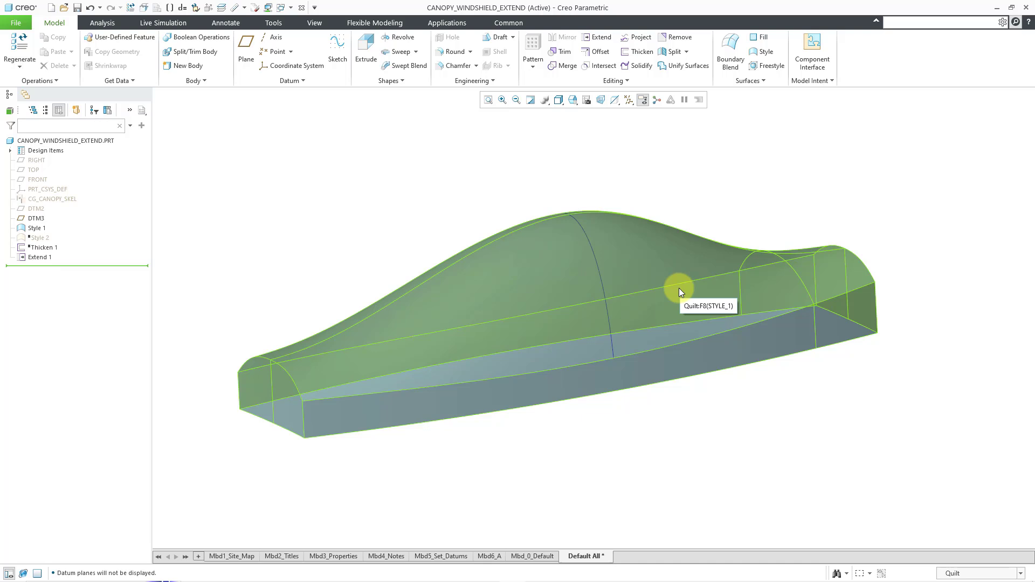
click(679, 291)
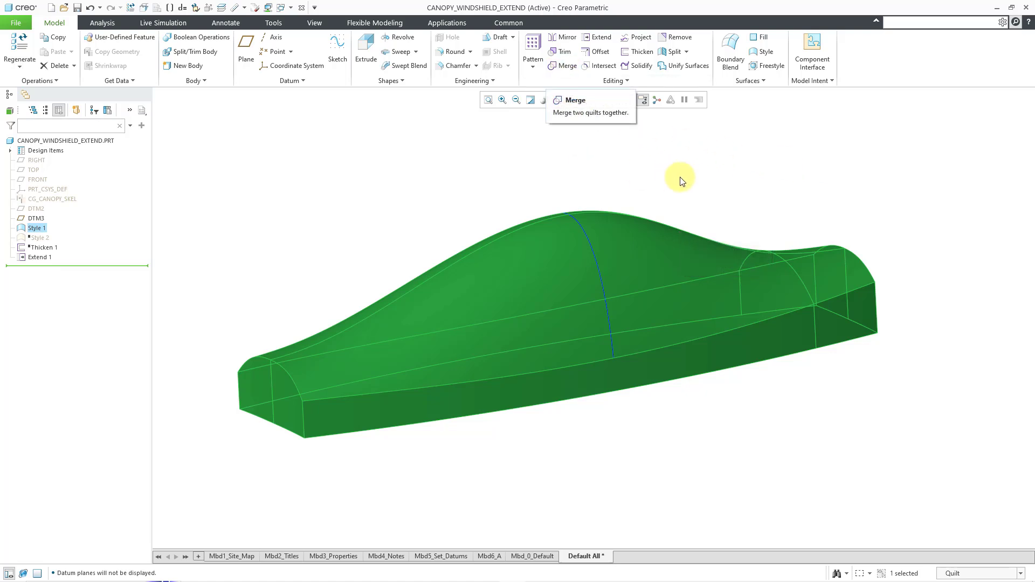
click(743, 176)
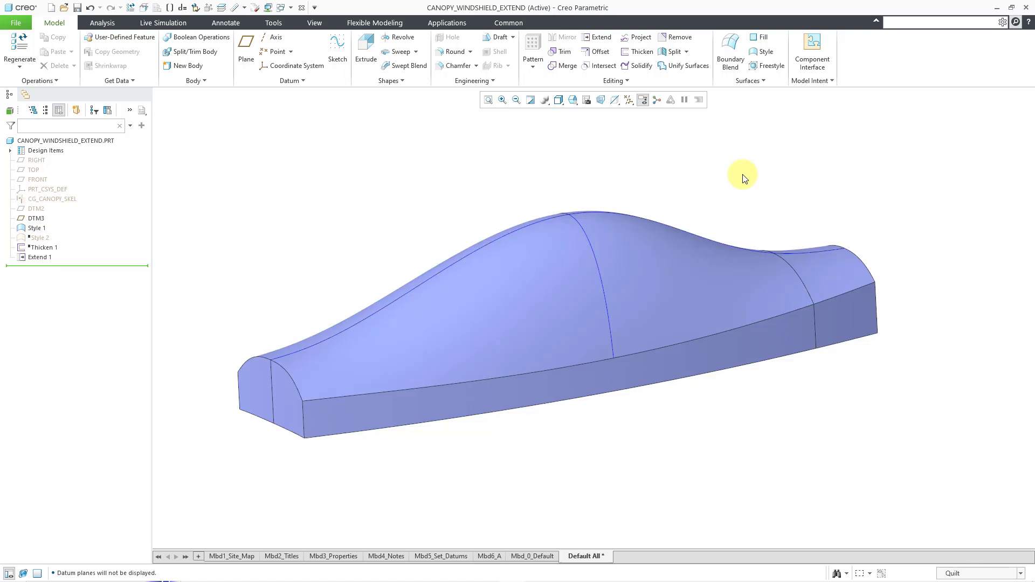